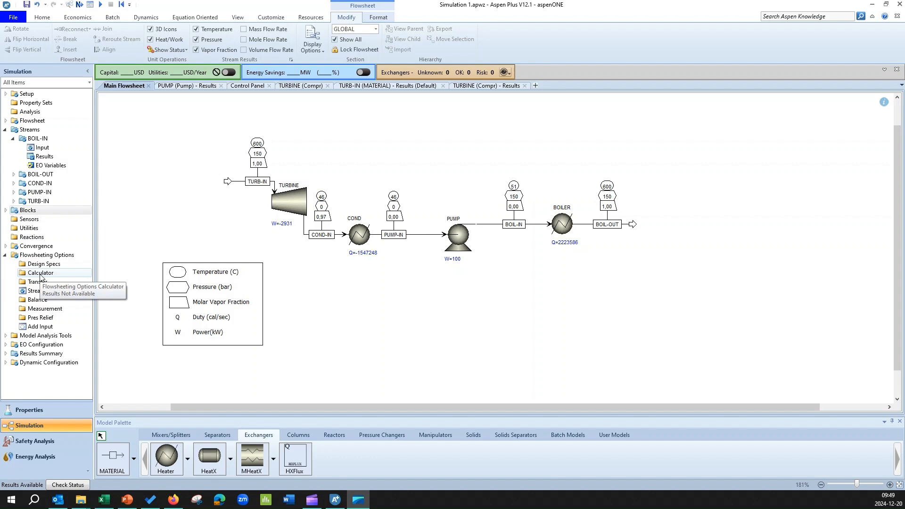
Create a new Calculator block under the flowsheeting options, using the ID C-1
double_click(41, 274)
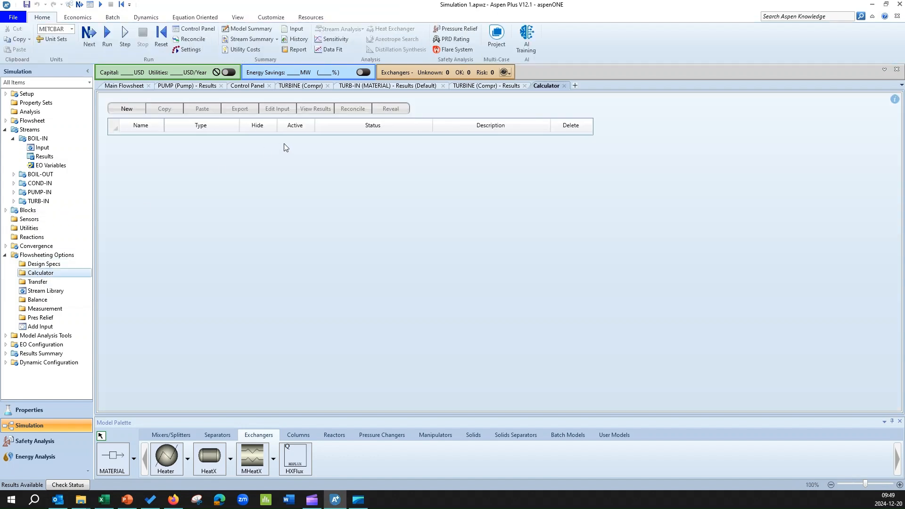
click(127, 109)
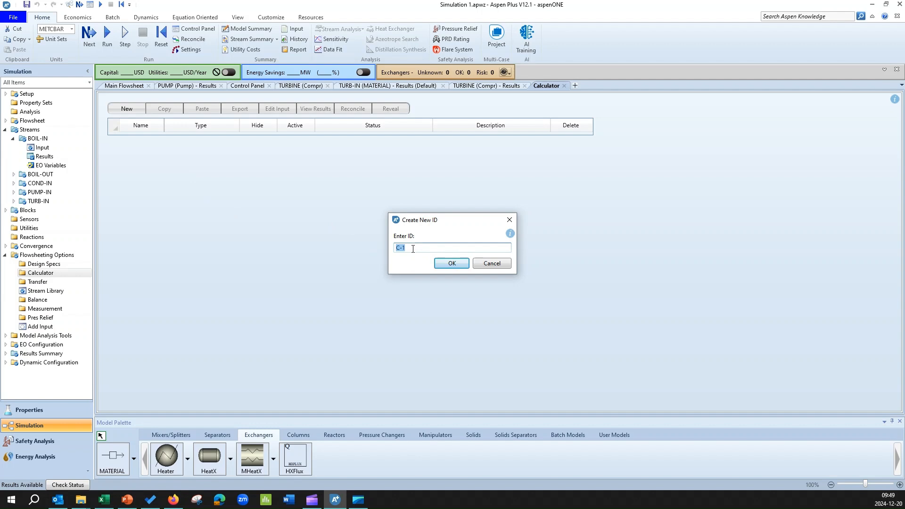
click(451, 263)
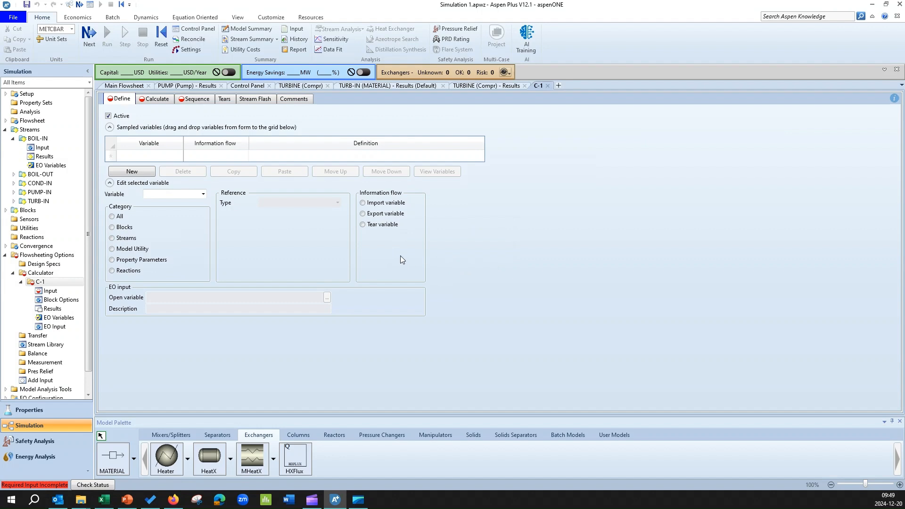
Define calculator variable WT as an import variable referencing the TURBINE block's NET-WORK through a Block-Var reference
click(140, 176)
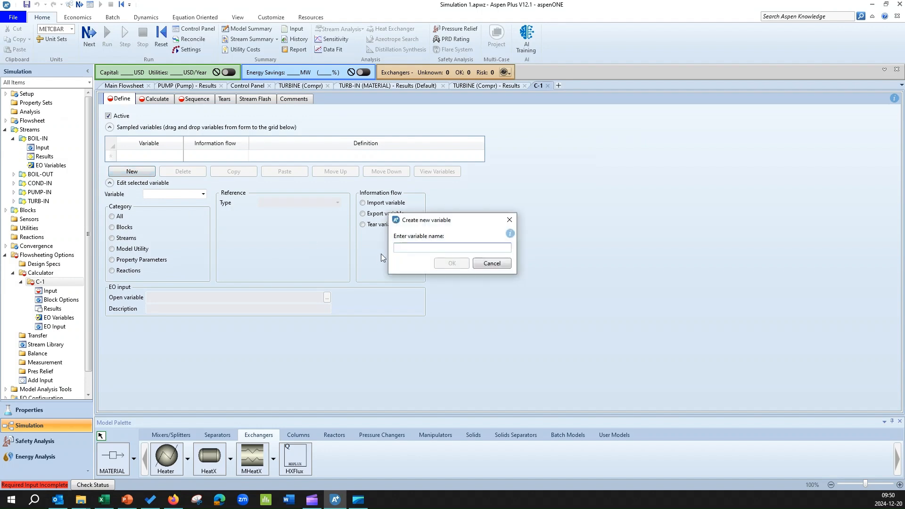
text(W)
click(450, 263)
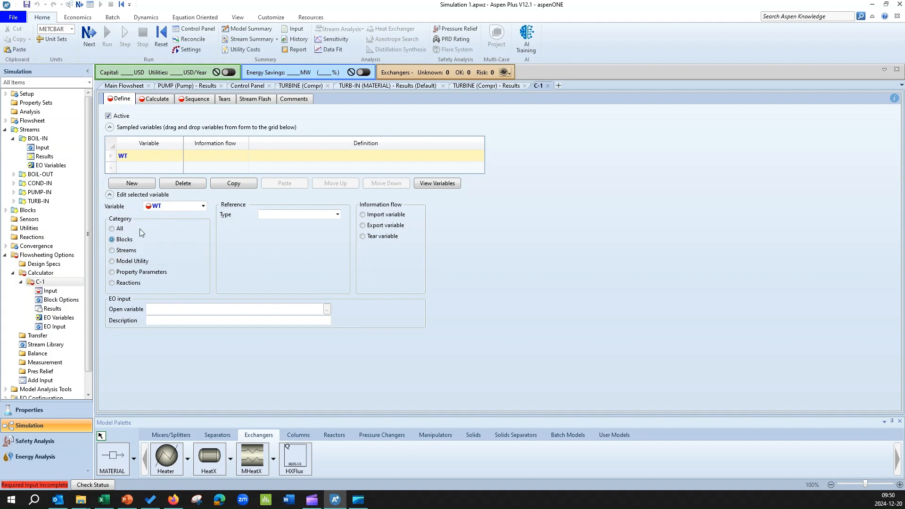
click(335, 215)
click(291, 224)
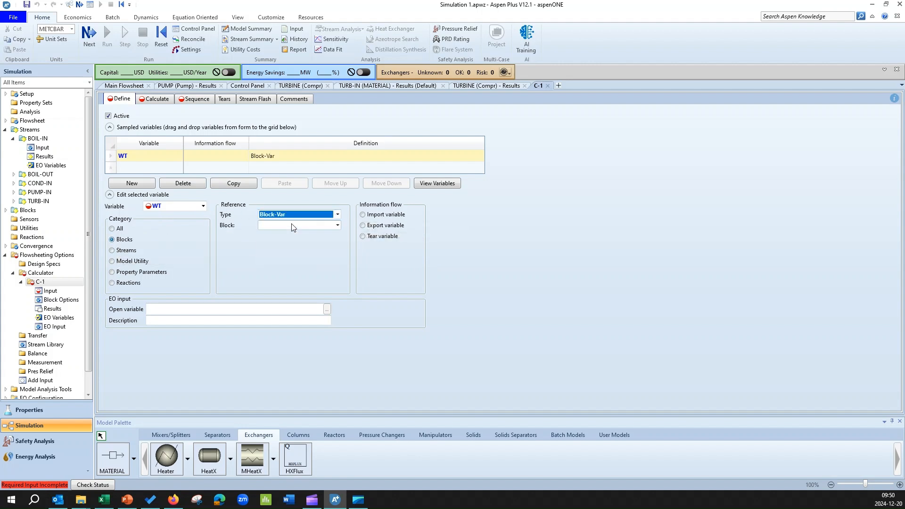
click(338, 225)
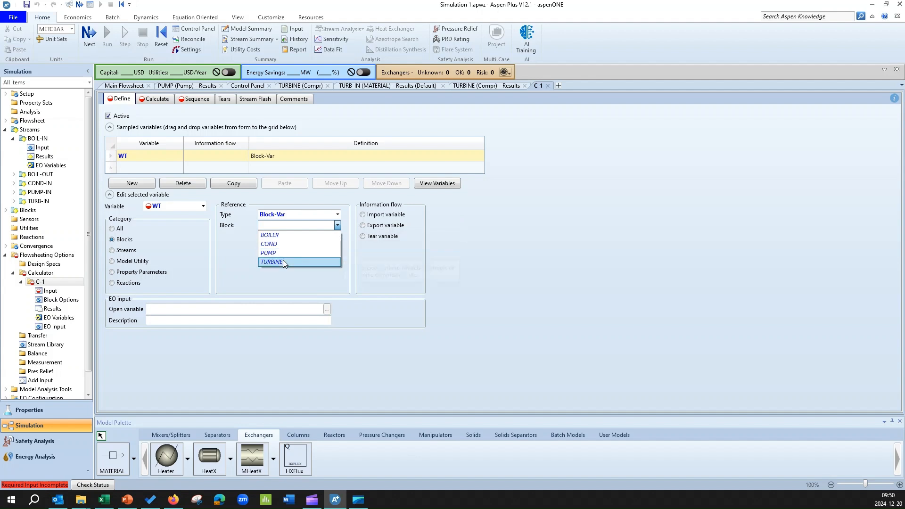
click(283, 262)
click(323, 237)
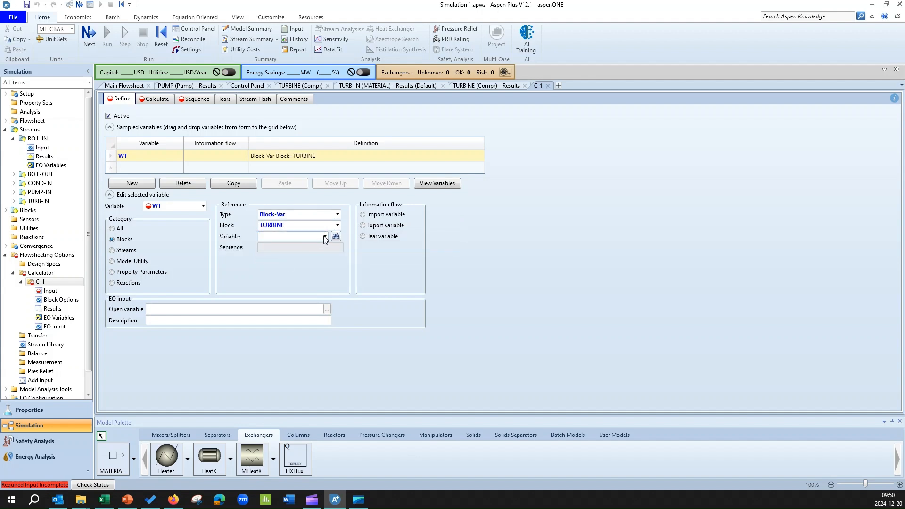
scroll(290, 330, down, 5)
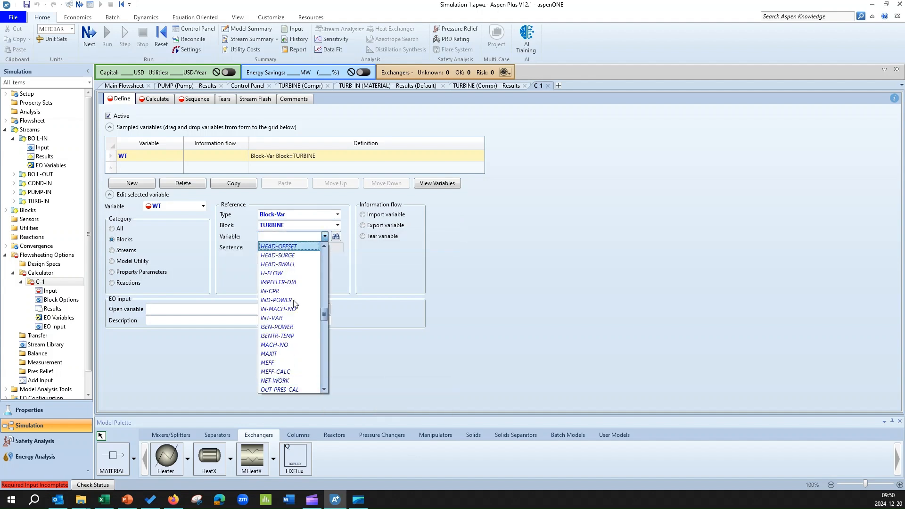
click(295, 376)
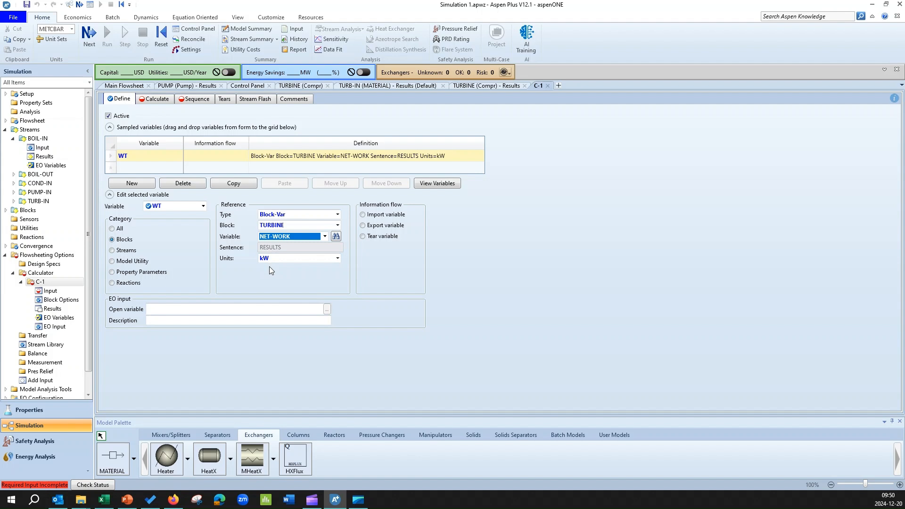
click(363, 215)
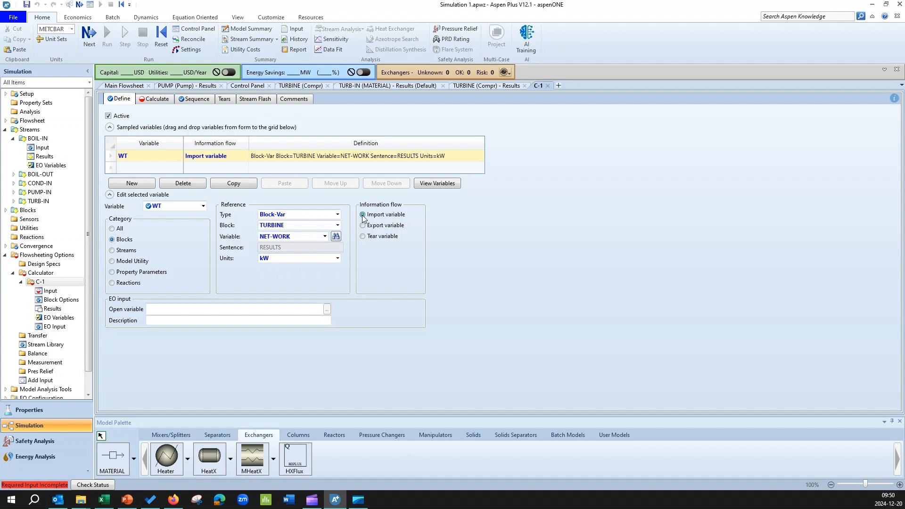
Define calculator variable WP as an import variable referencing the PUMP block's NET-WORK through a Block-Var reference
click(133, 183)
text(WP)
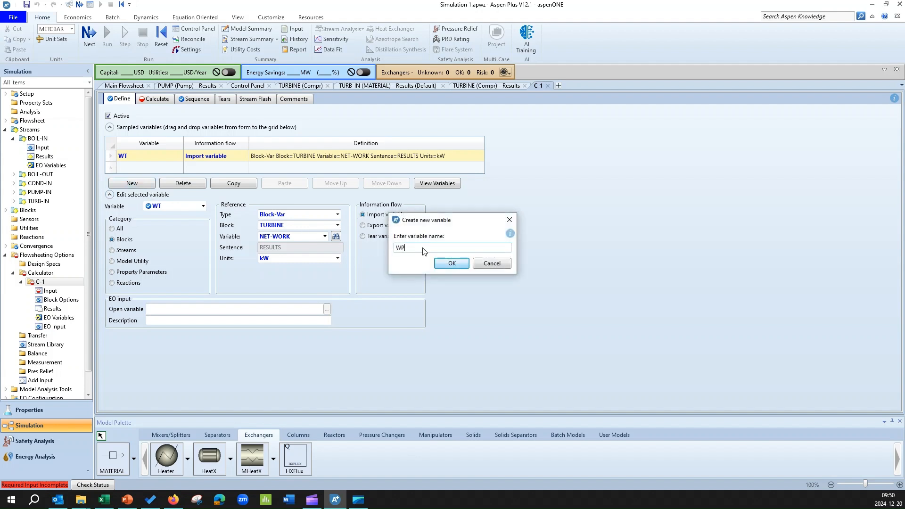
click(452, 263)
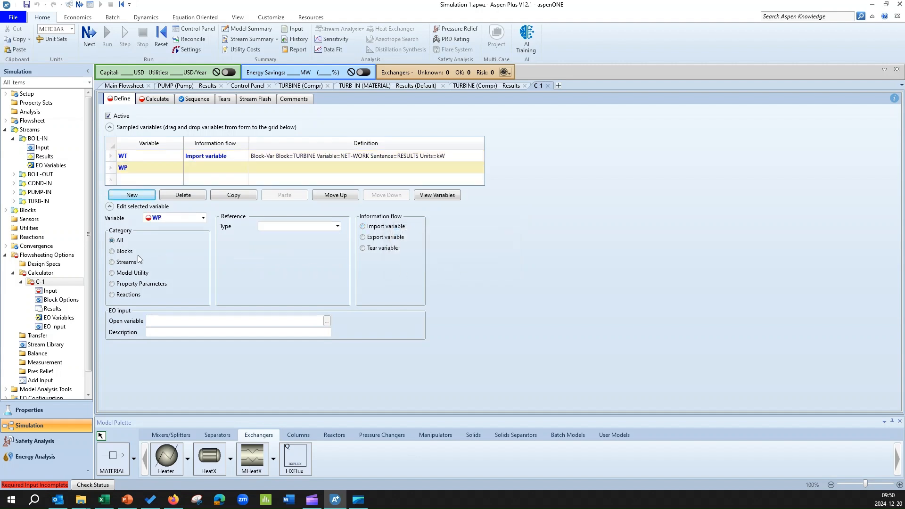
click(144, 255)
click(338, 227)
click(323, 234)
click(338, 239)
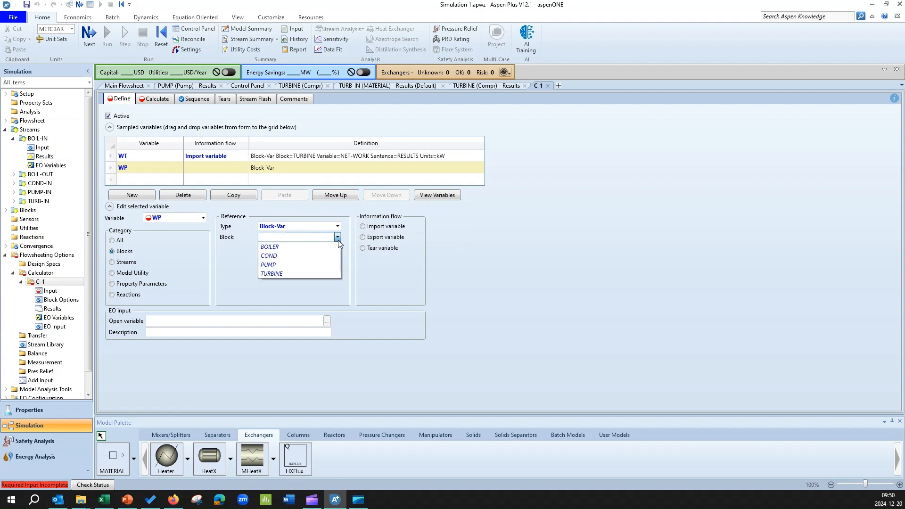
click(293, 262)
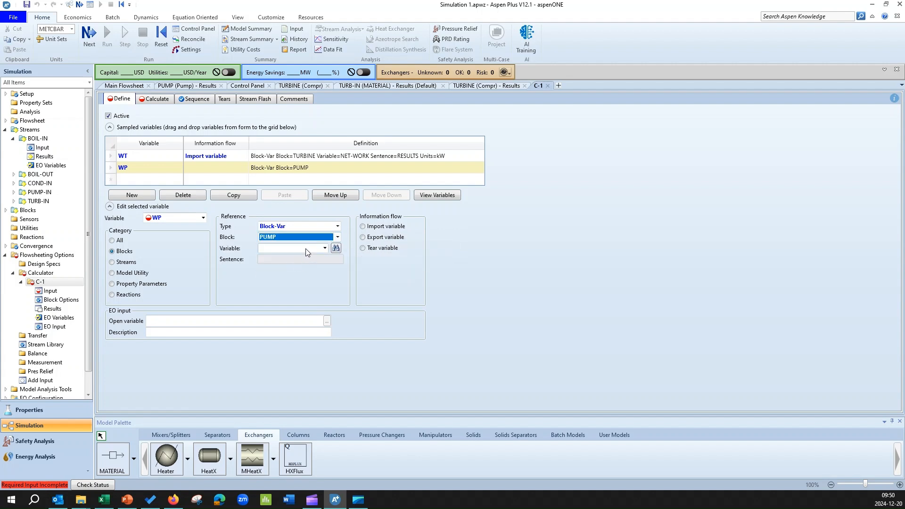
click(306, 248)
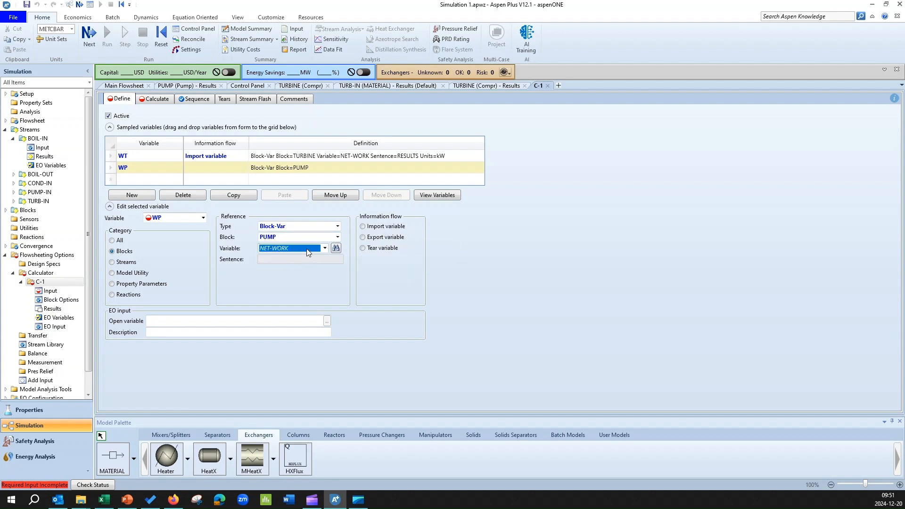
click(318, 274)
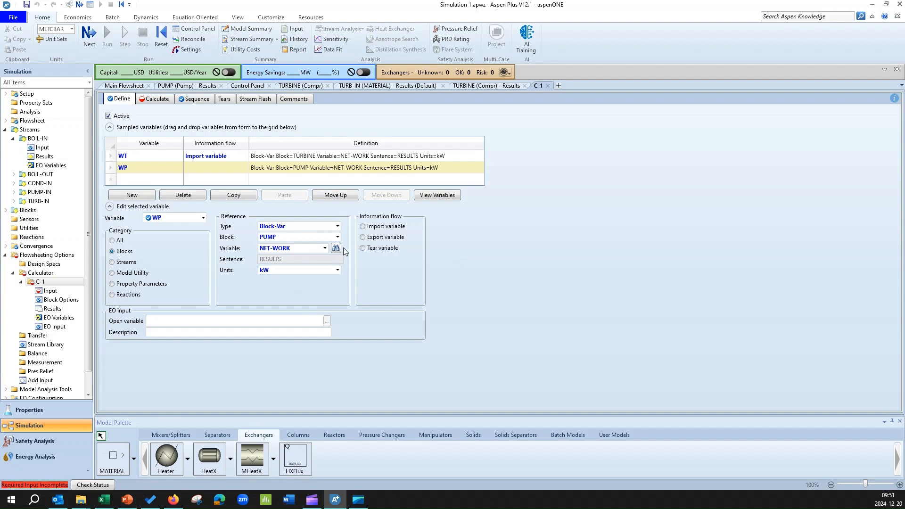
click(362, 227)
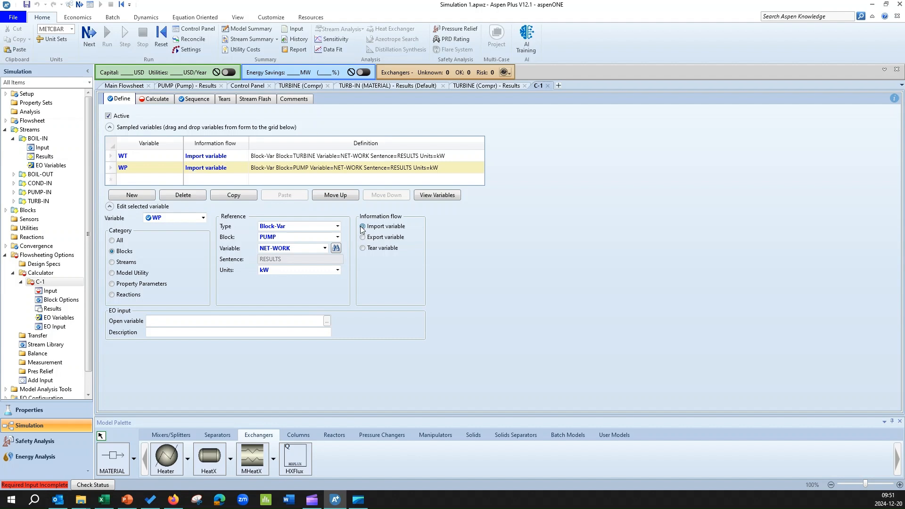
Add calculator variable QIN with a Block-Var reference to the BOILER block's NET-DUTY
click(127, 198)
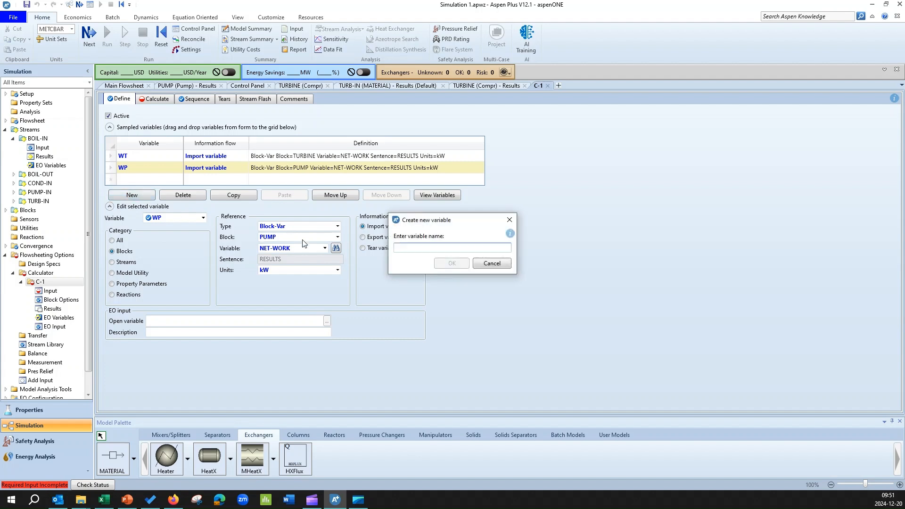
text(QIN)
click(451, 263)
click(128, 265)
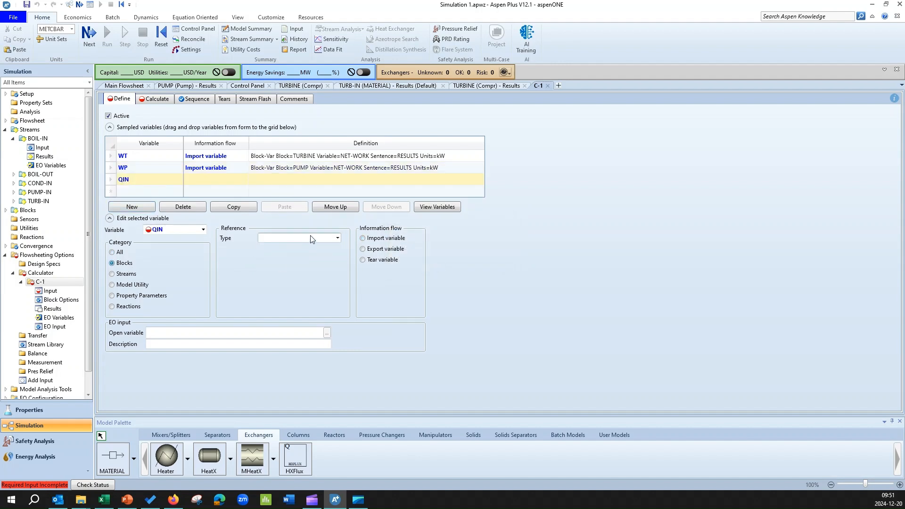
click(337, 239)
click(295, 248)
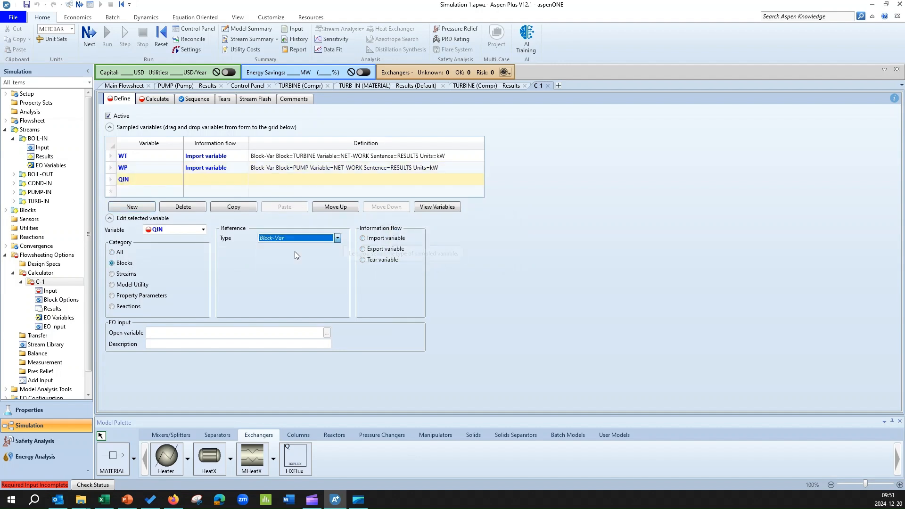
click(337, 249)
click(283, 259)
click(324, 261)
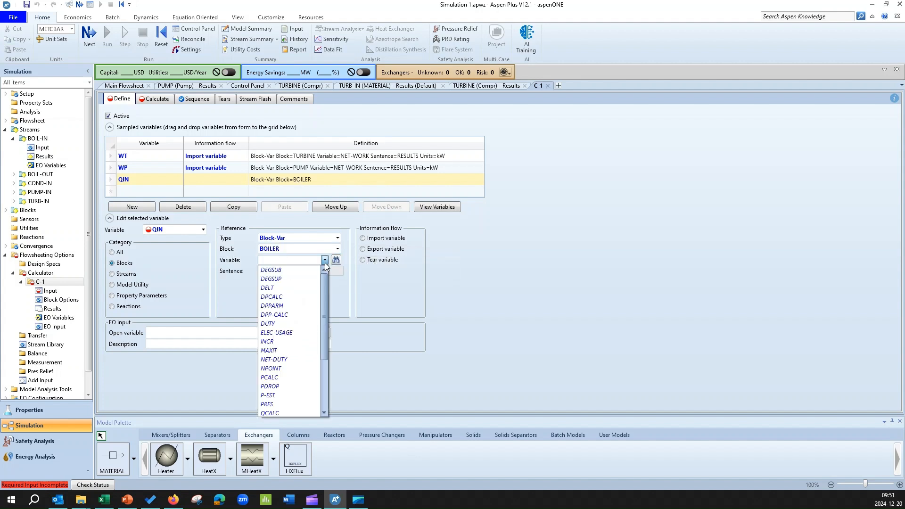
click(285, 360)
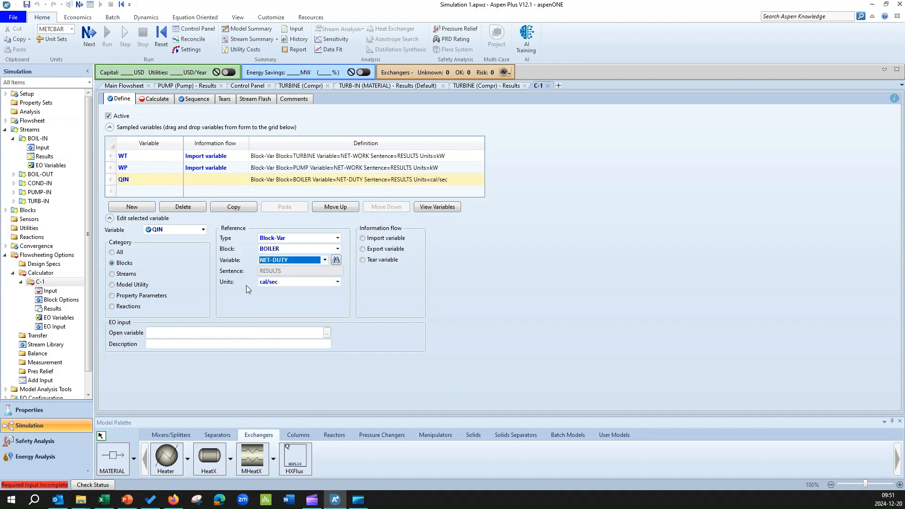
Set the units of QIN to kW and make it an import variable
click(337, 281)
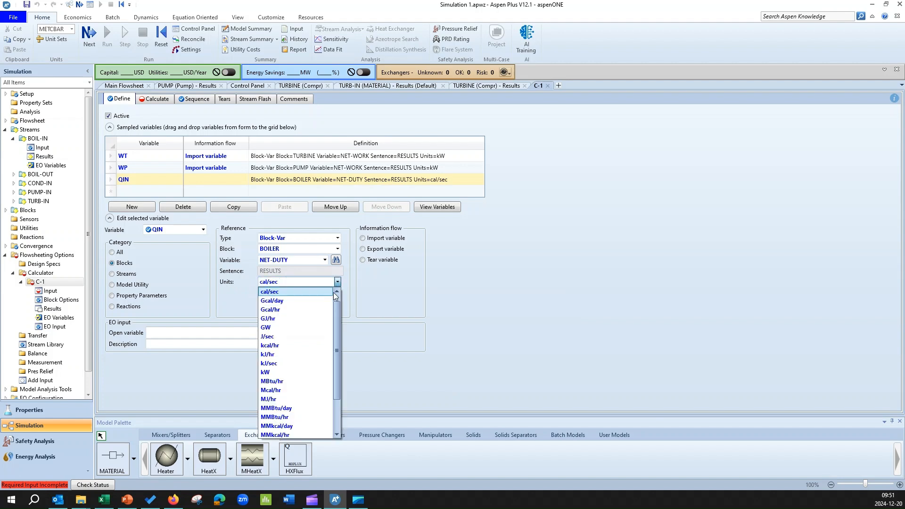
click(310, 373)
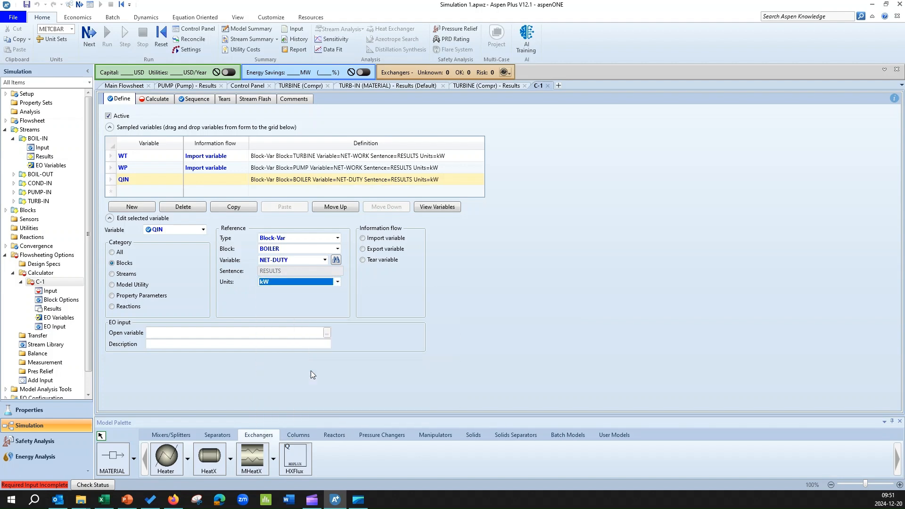
click(362, 238)
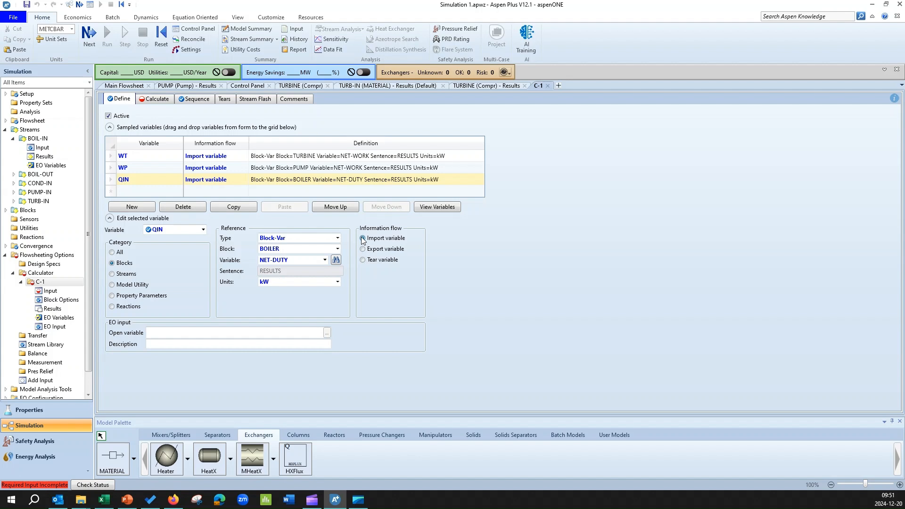
Switch C-1's calculation method to Excel and open its spreadsheet with the Aspen Plus add-in commands shown
click(156, 99)
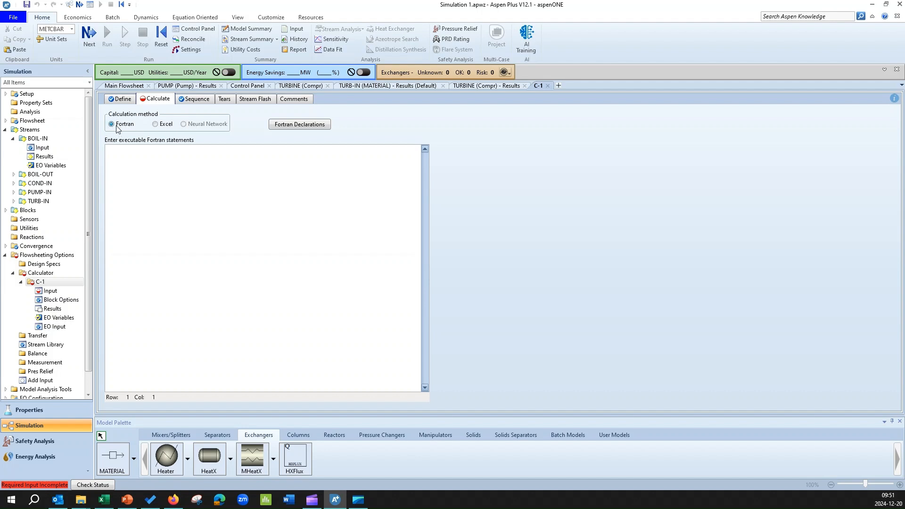
click(155, 124)
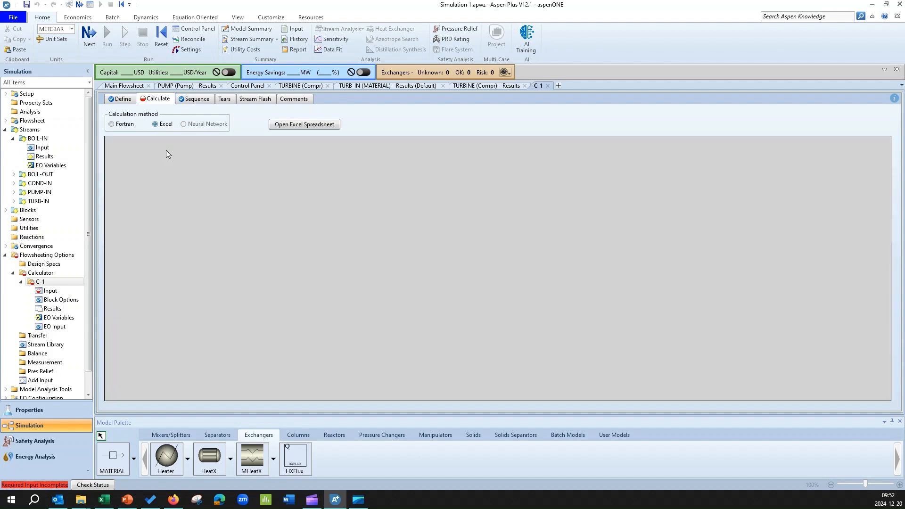
click(296, 124)
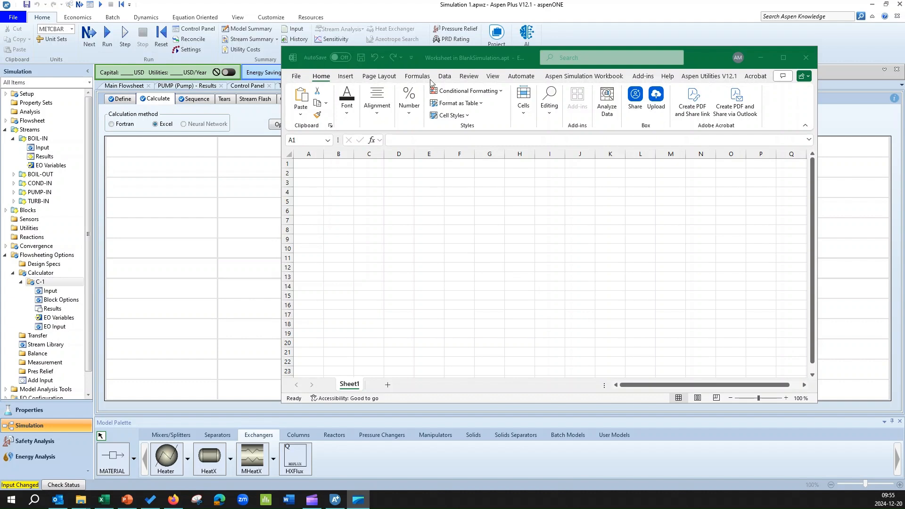
click(640, 76)
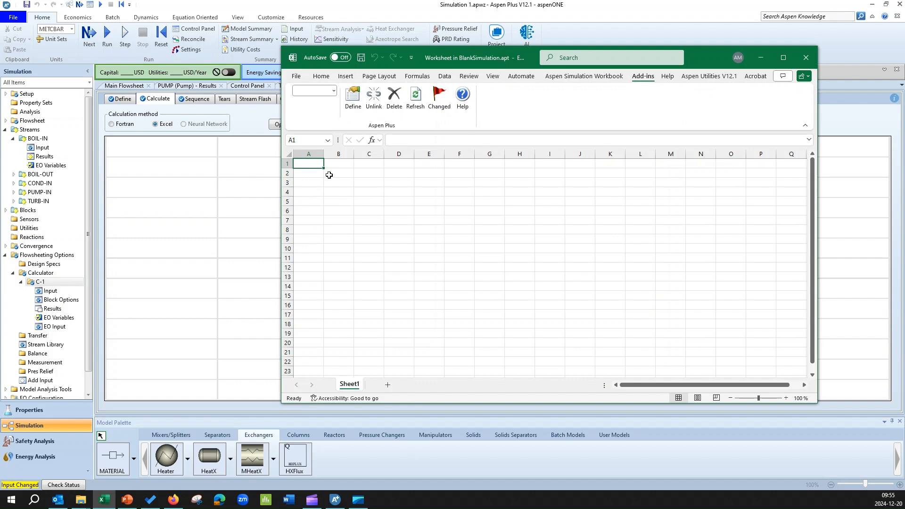
Label cells A1 to A3 "work turbine", "work pump" and "q boiler", and widen column A to fit the labels
text(e)
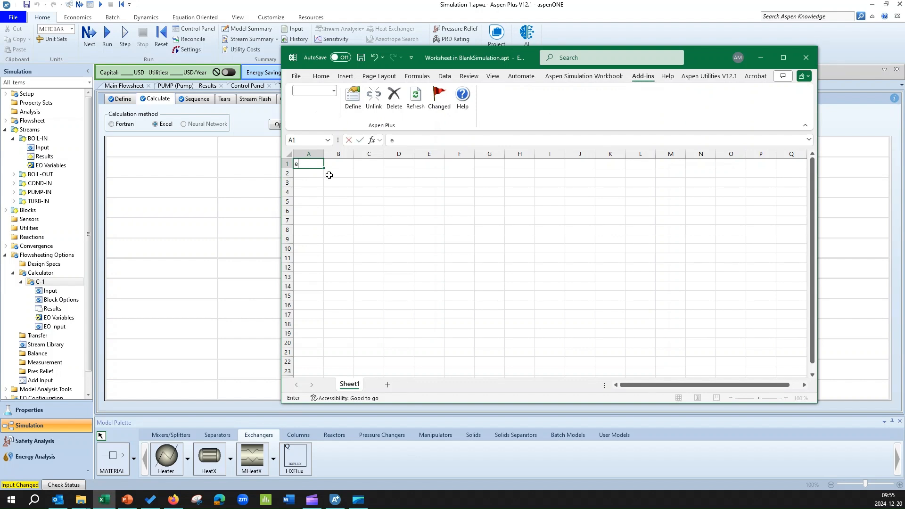
text(work turbine)
key(Return)
text(work )
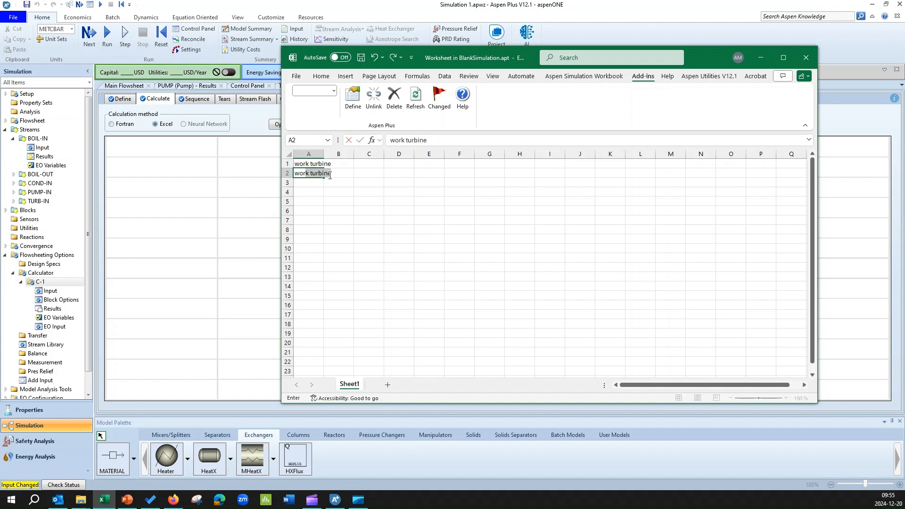
text(pump)
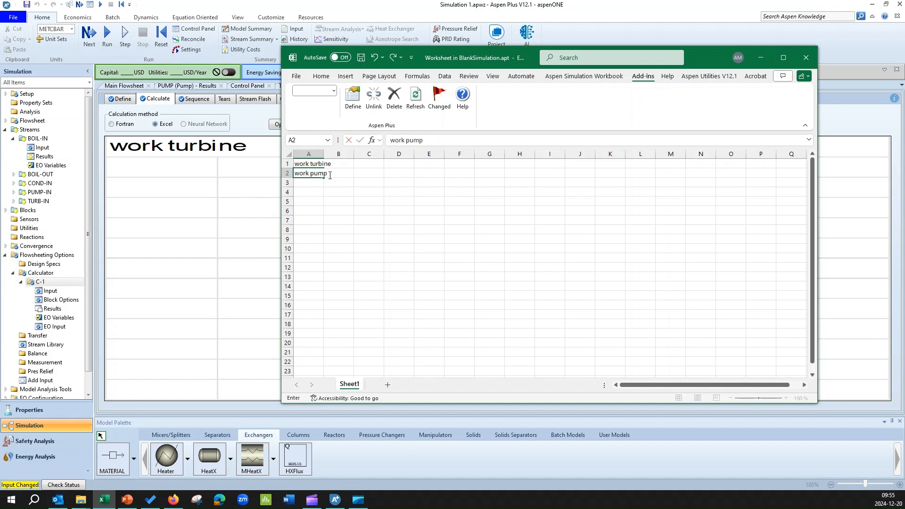
key(Return)
text(q)
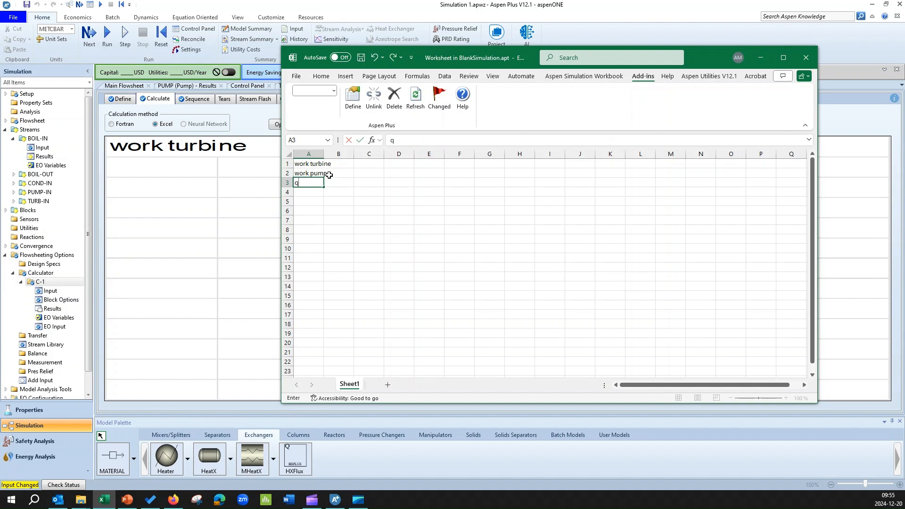
text( boiler)
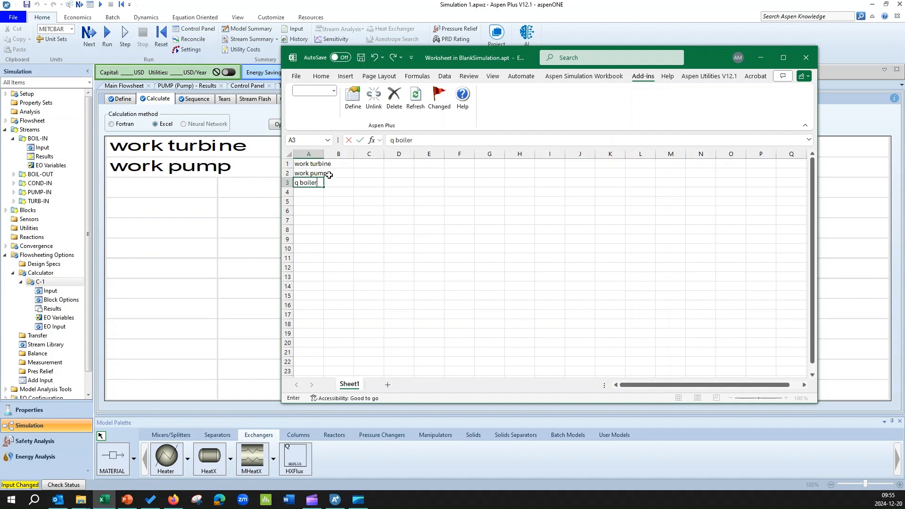
key(Return)
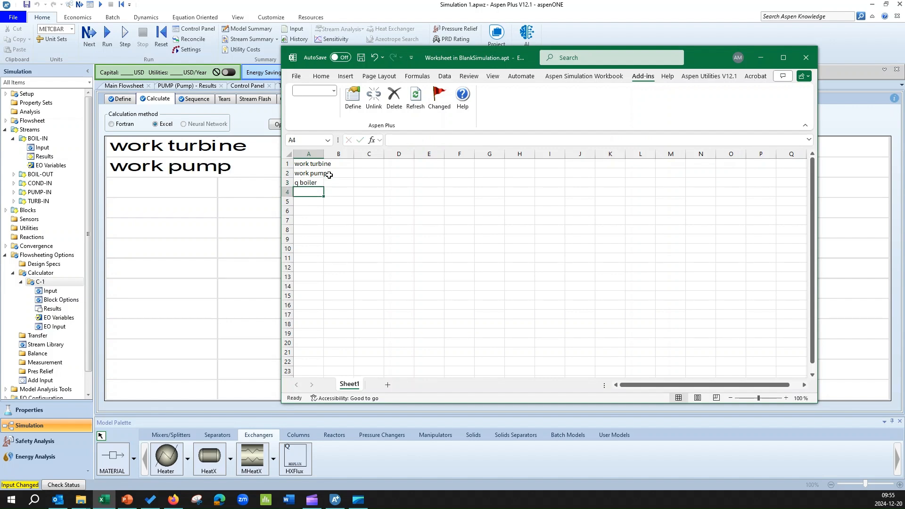
drag(324, 154, 349, 154)
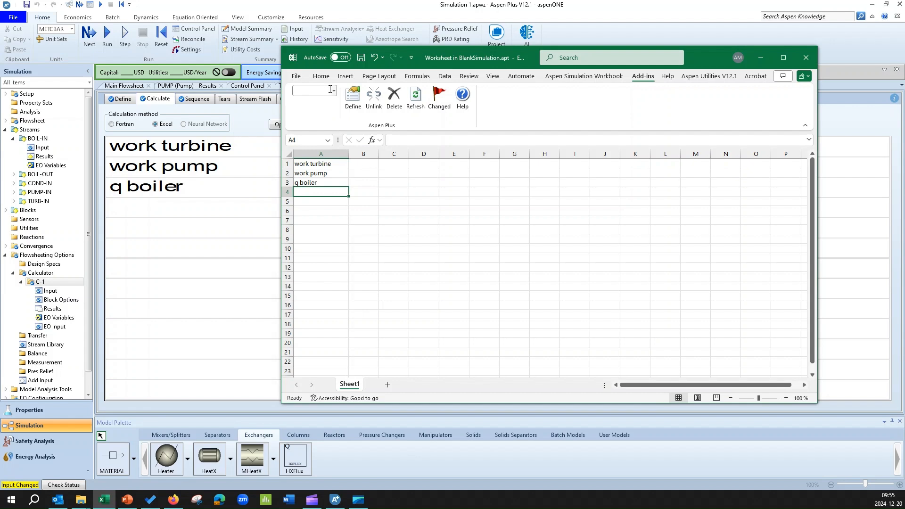
Link cells B1, B2 and B3 to the Aspen Plus calculator variables WT, WP and QIN respectively
click(362, 163)
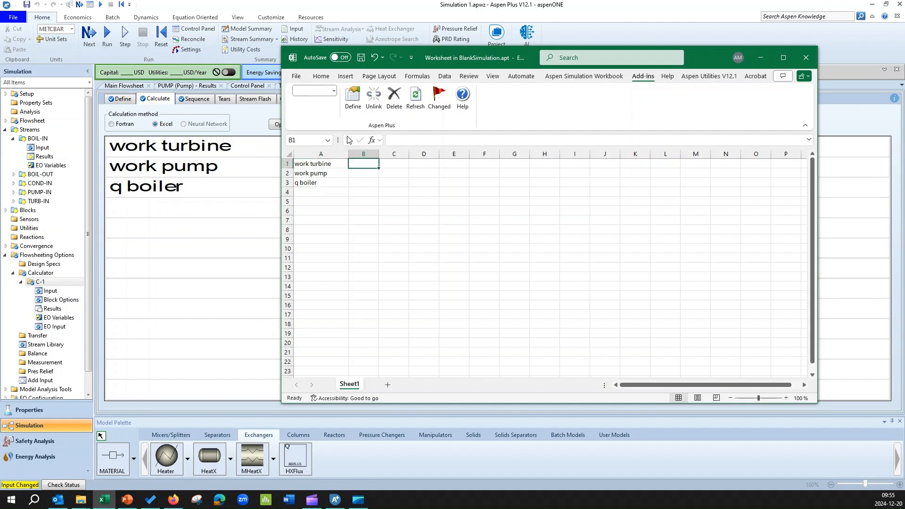
click(333, 90)
click(322, 105)
click(333, 91)
click(317, 117)
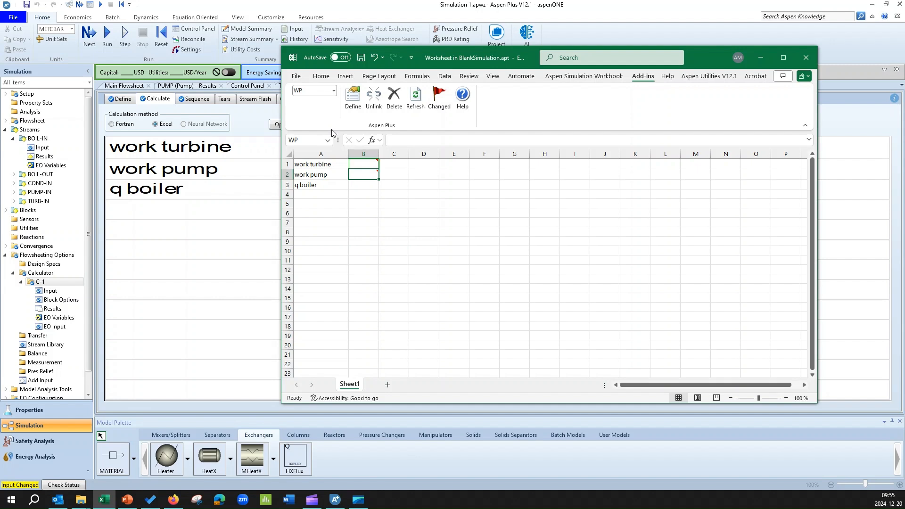
click(364, 184)
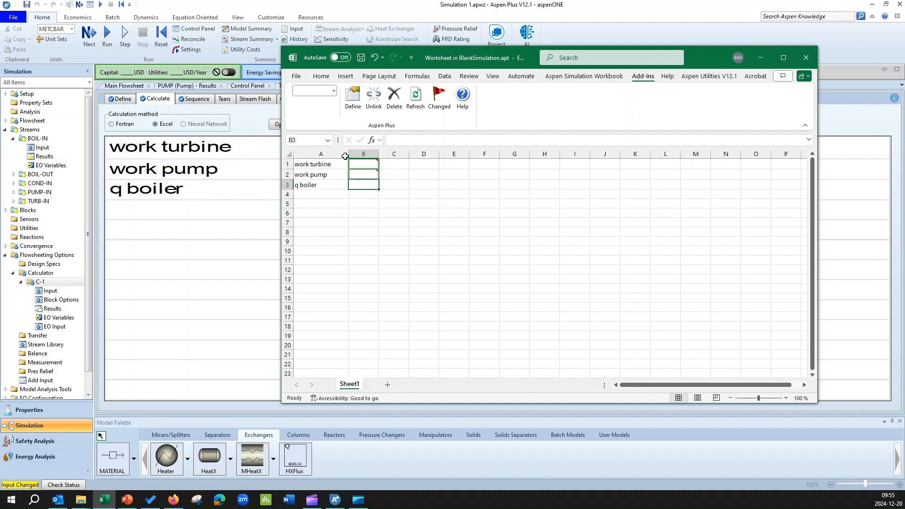
click(333, 90)
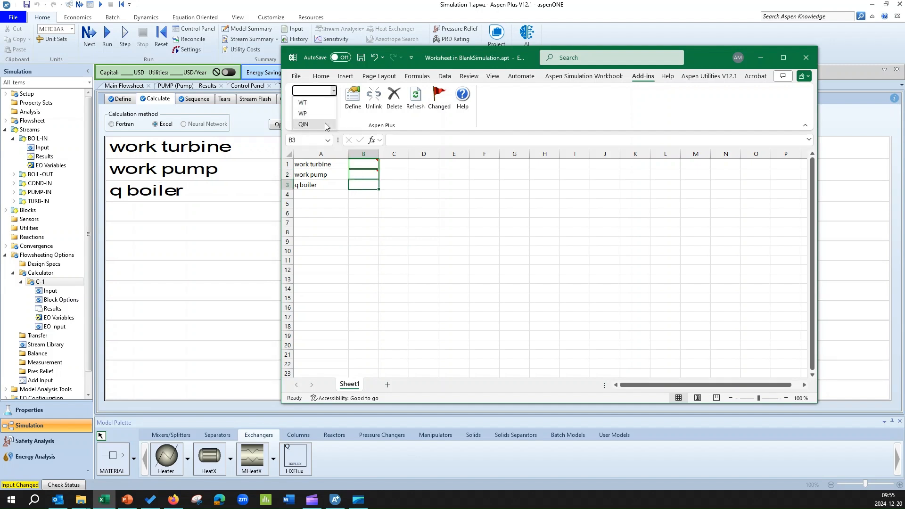
click(327, 125)
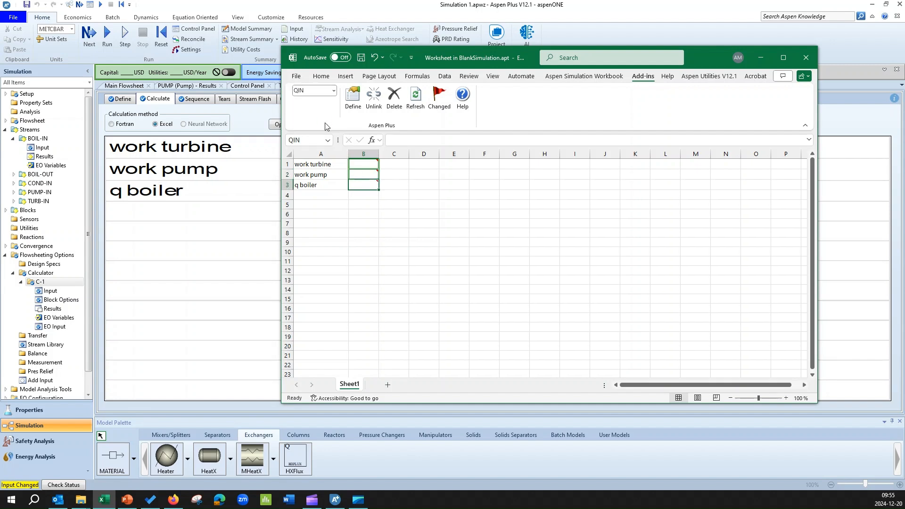
Label cell A5 "eff" for the efficiency result
click(329, 205)
text(eff)
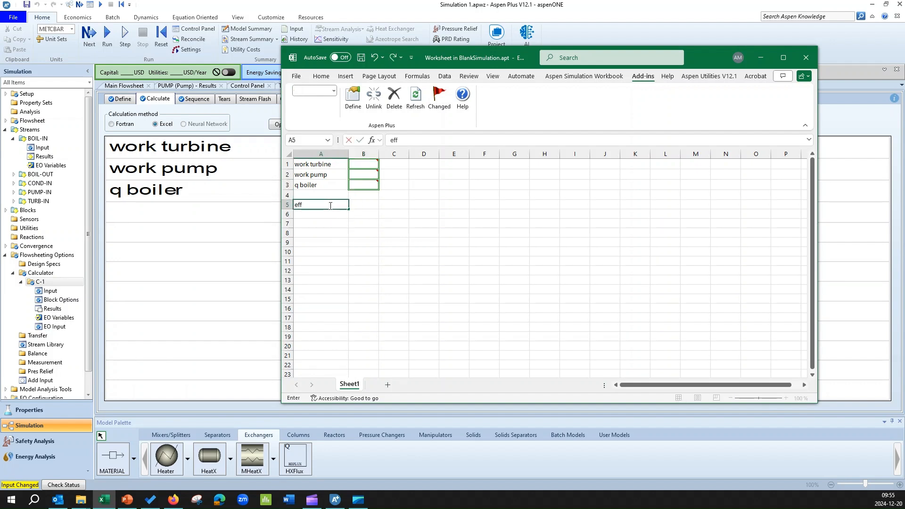
key(Tab)
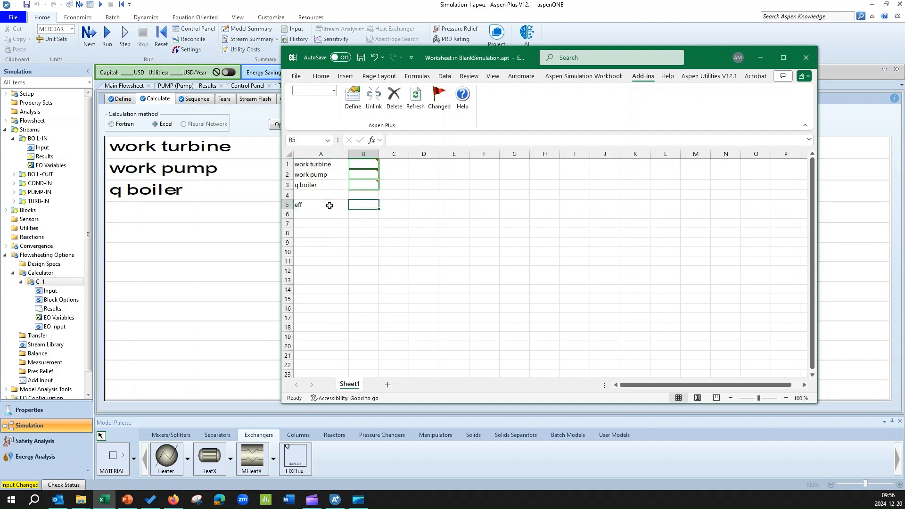
Enter the efficiency formula =(-WT-WP)*100/QIN in cell B5
text(=()
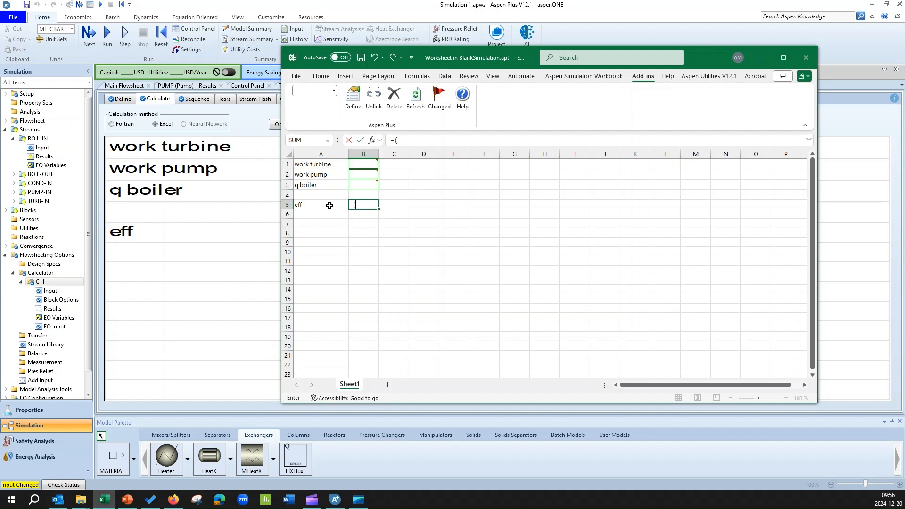
text(-WP)
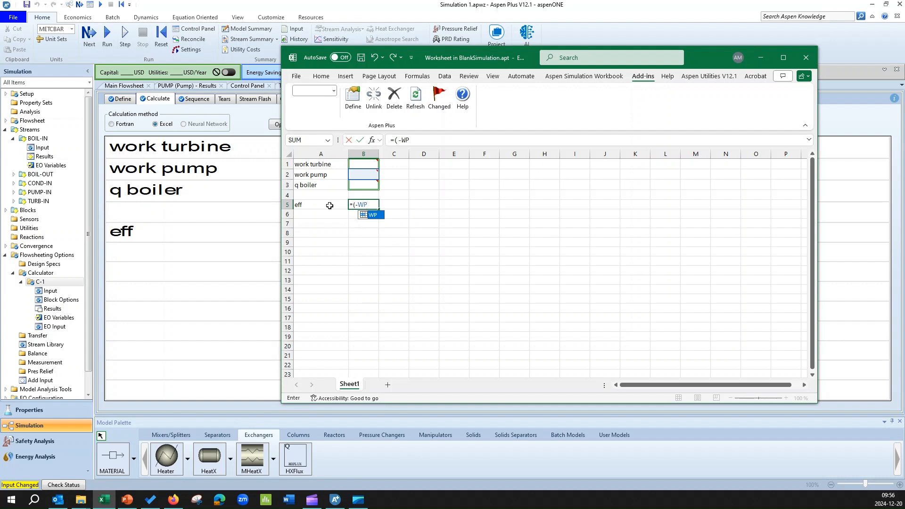
text(-WP)
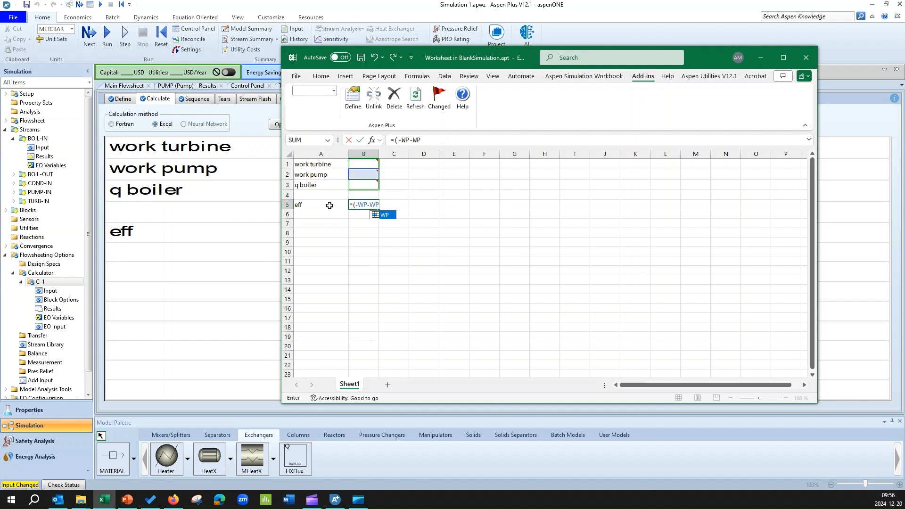
key(Return)
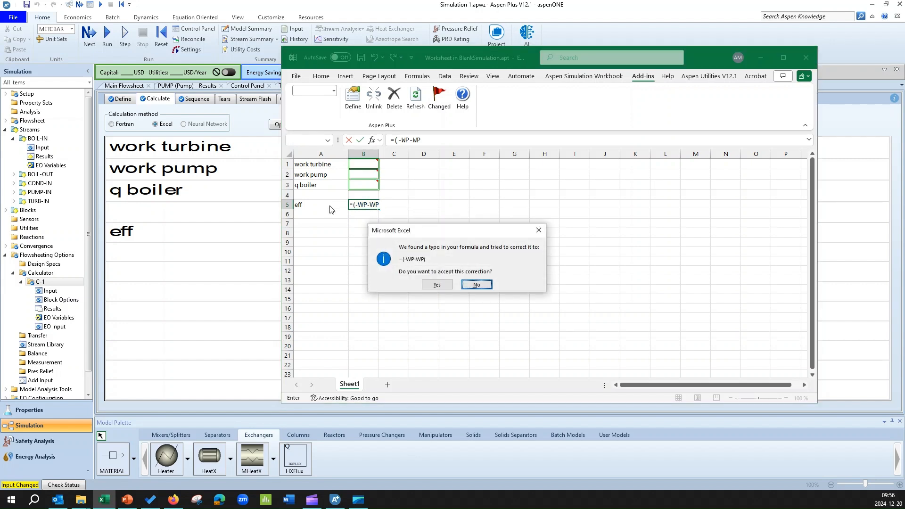
key(Return)
key(Return)
key(BackSpace)
key(BackSpace)
key(BackSpace)
key(BackSpace)
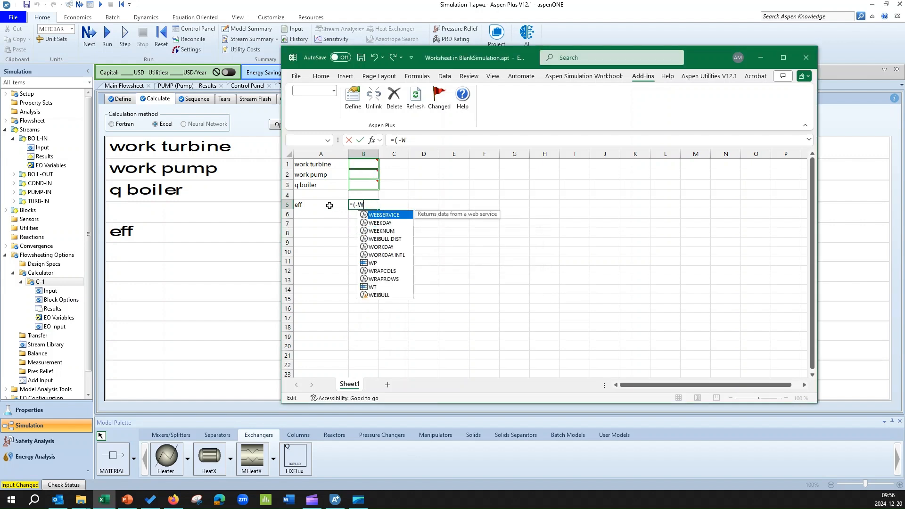
text(T-)
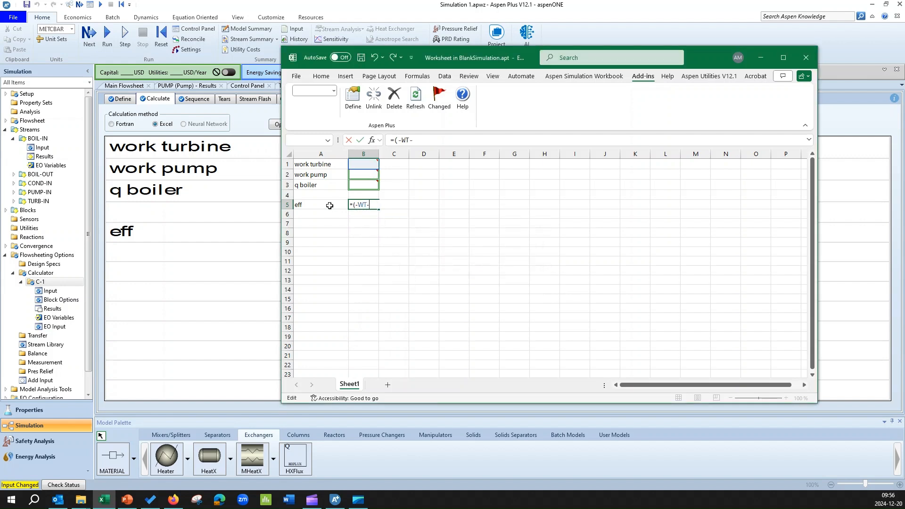
text(W)
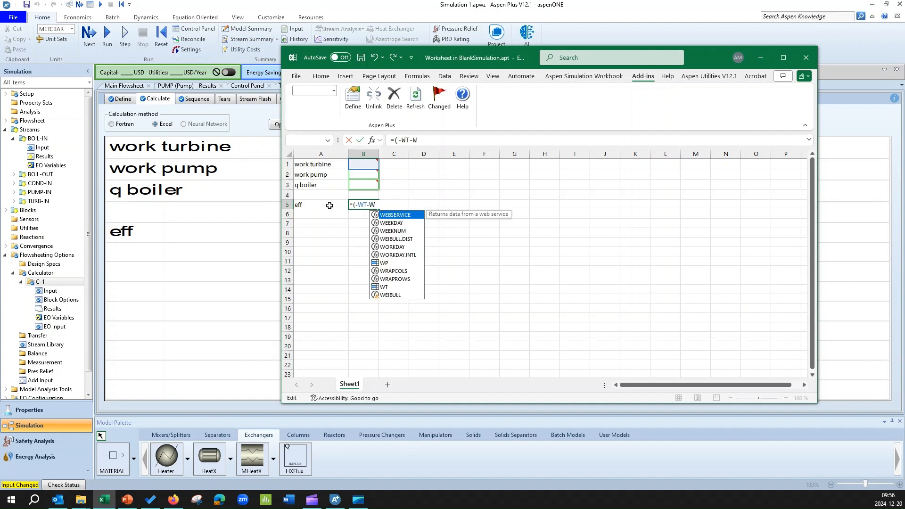
text(P))
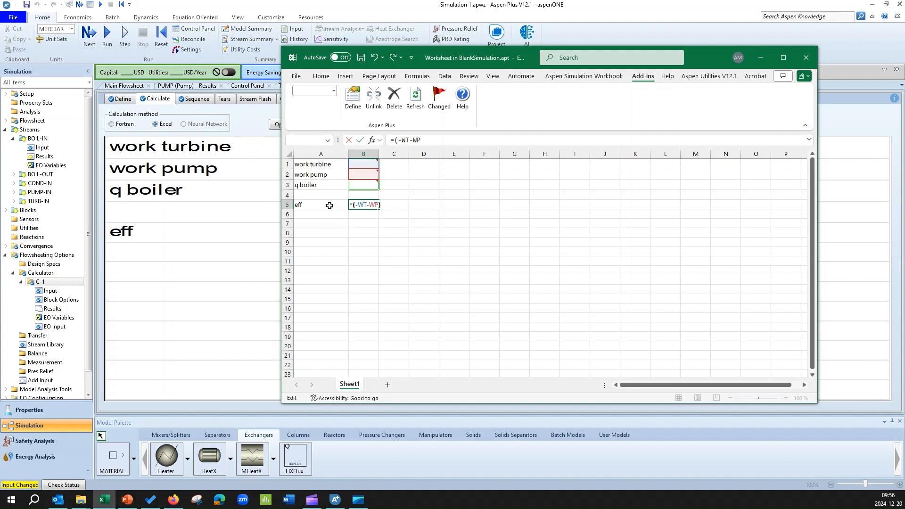
text(*100/QIN)
key(Return)
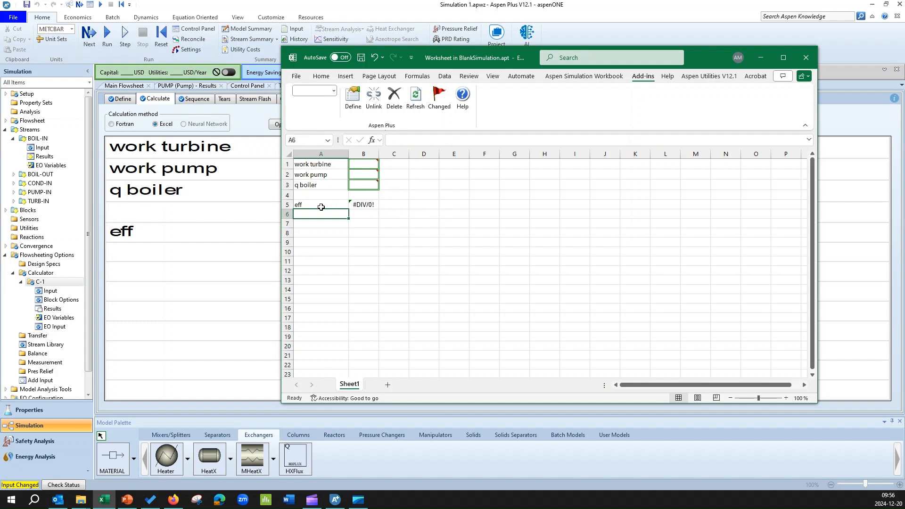
click(366, 206)
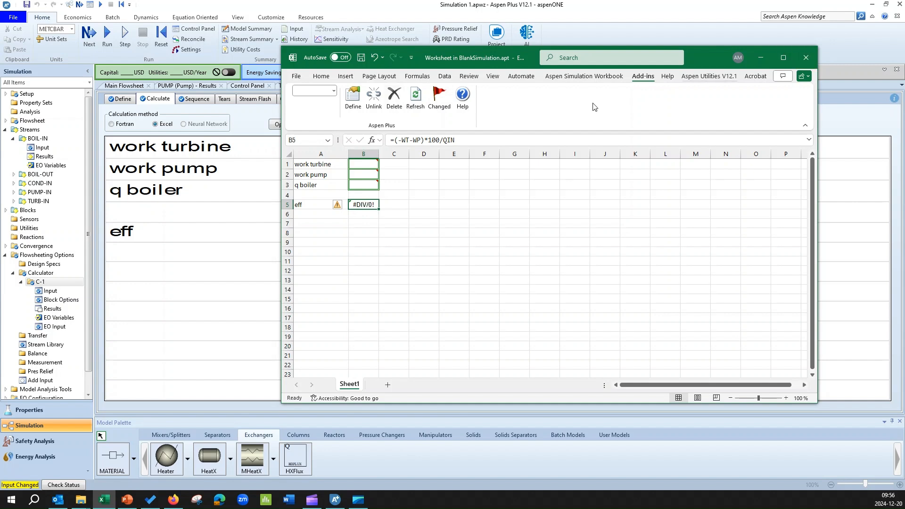
Close the calculator spreadsheet and run the simulation in Aspen Plus
click(807, 56)
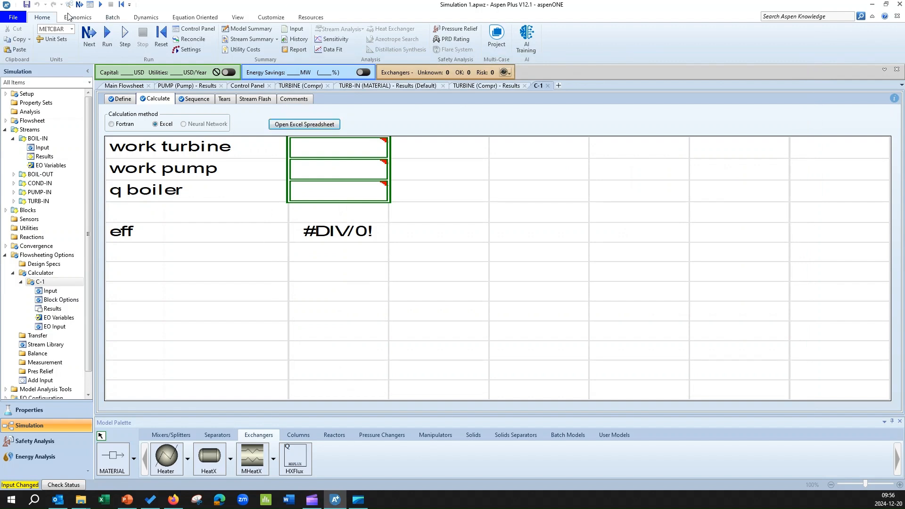
click(90, 35)
click(504, 268)
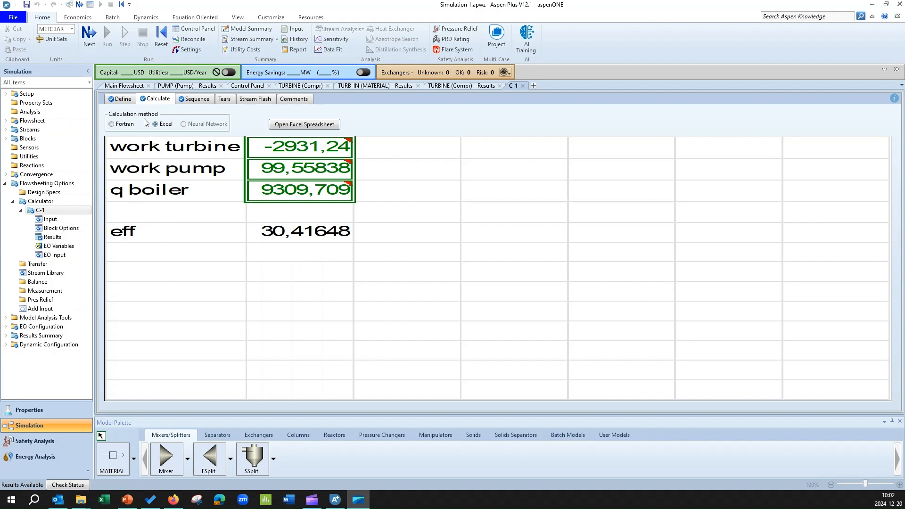
Add a new variable named EFF to the variable definitions of calculator C-1
click(123, 99)
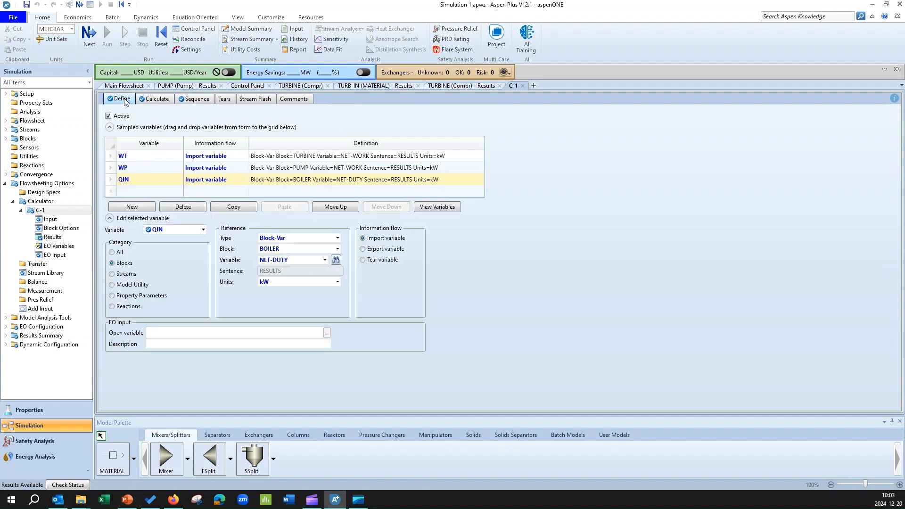
click(138, 206)
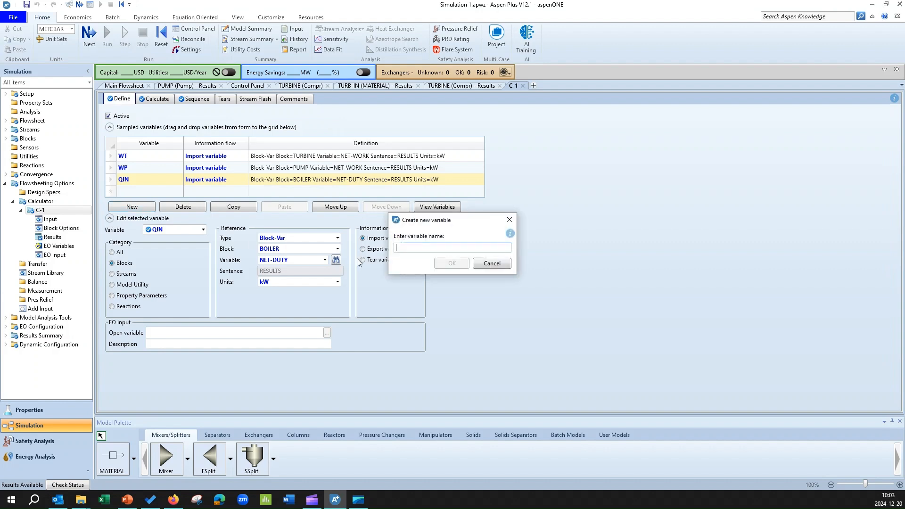
text(EFF)
click(460, 264)
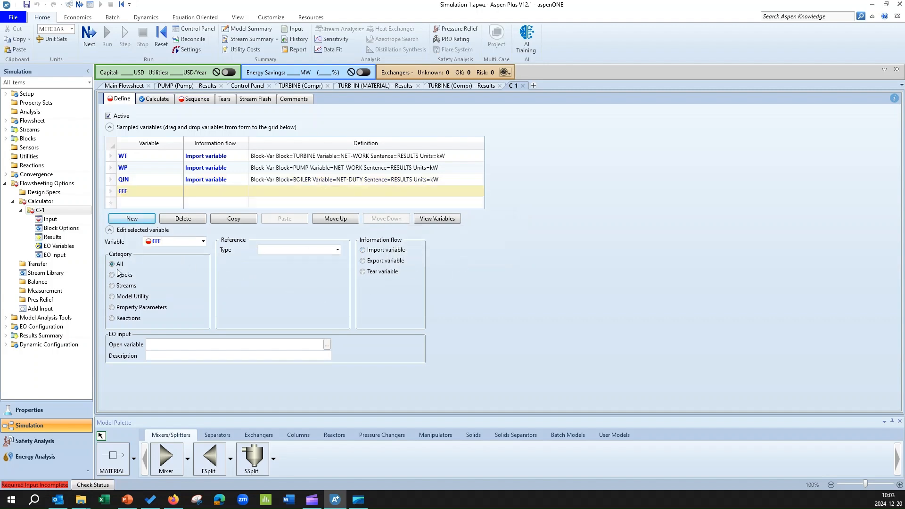
Set the reference type of variable EFF to Parameter
click(338, 250)
scroll(325, 377, down, 5)
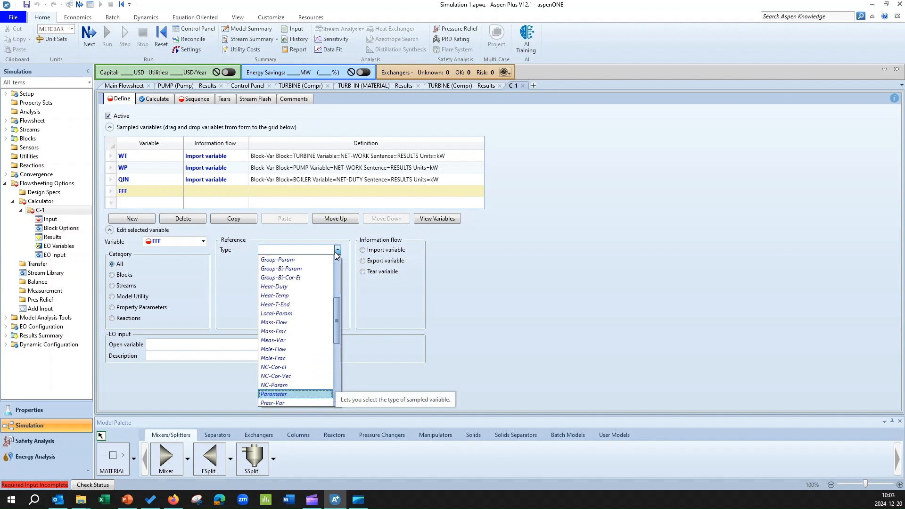
click(299, 394)
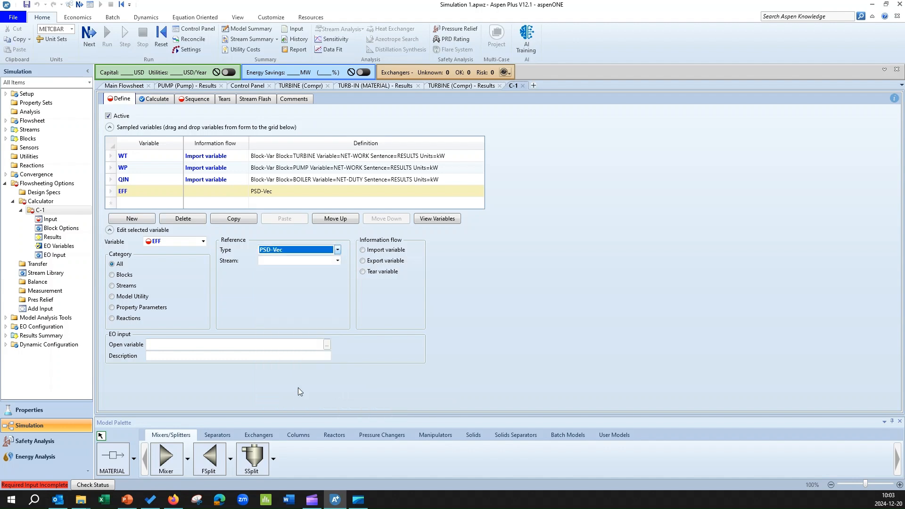
click(338, 250)
scroll(316, 375, up, 1)
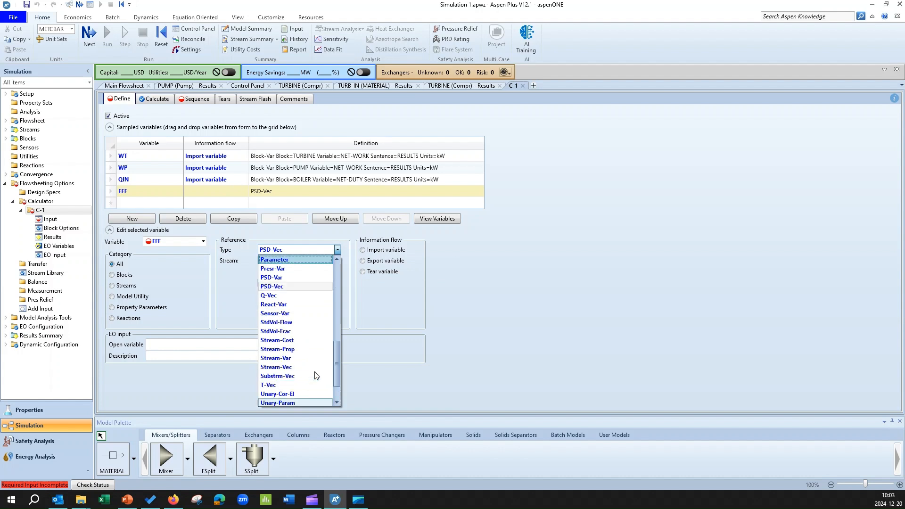
click(274, 259)
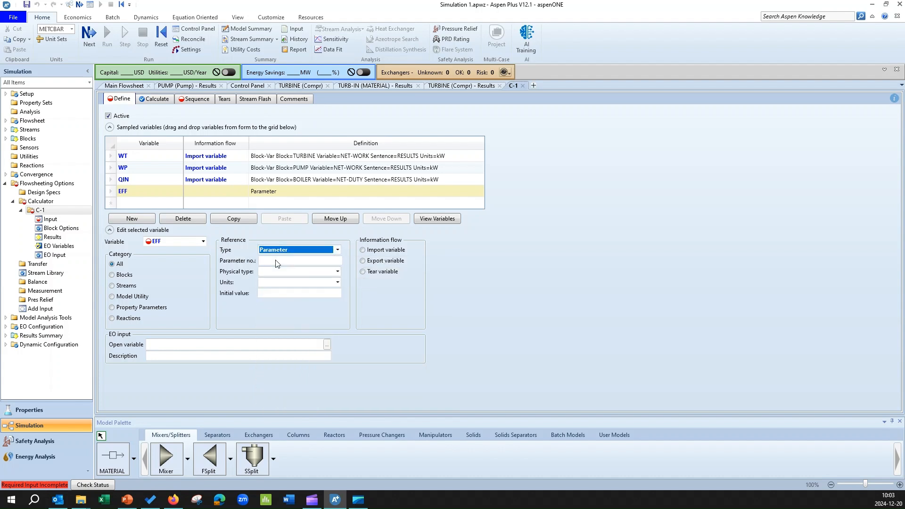
Give EFF parameter number 1 with physical type Dimensionles, and make it an export variable
click(302, 262)
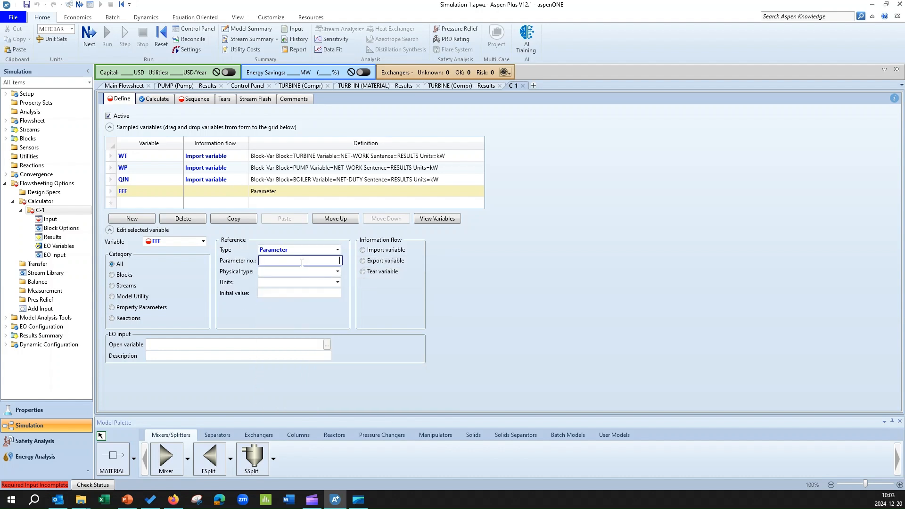
text(1)
click(337, 272)
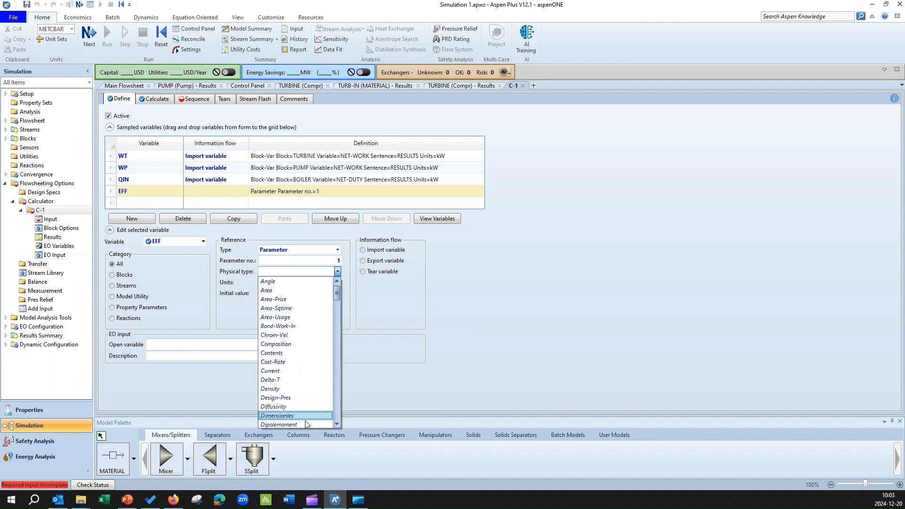
click(278, 406)
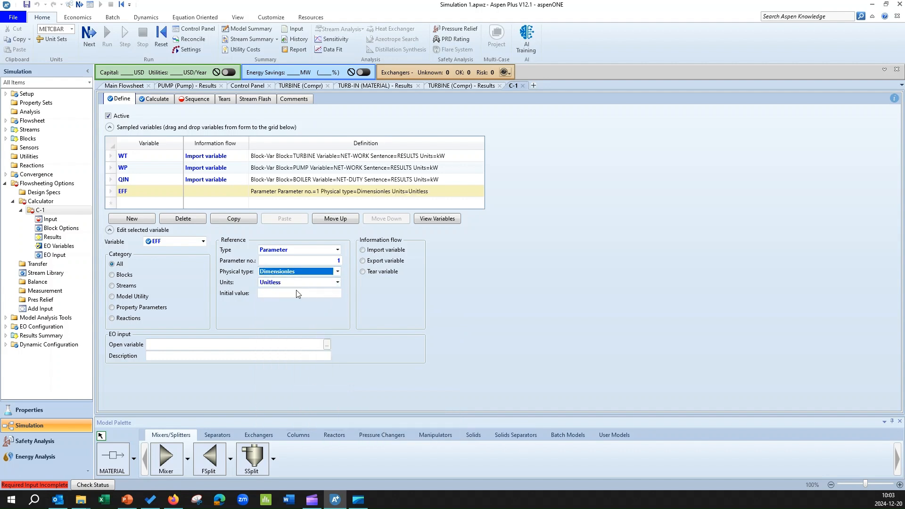
click(363, 261)
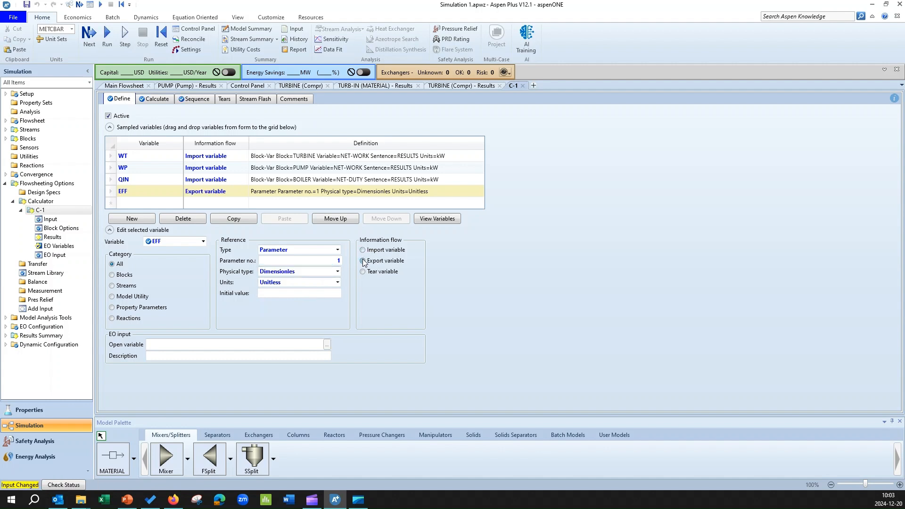
Switch calculator C-1's calculation method to Fortran and enter the statement EFF=(-WT-WP)*100/QIN, leaving the Fortran declarations empty
click(158, 100)
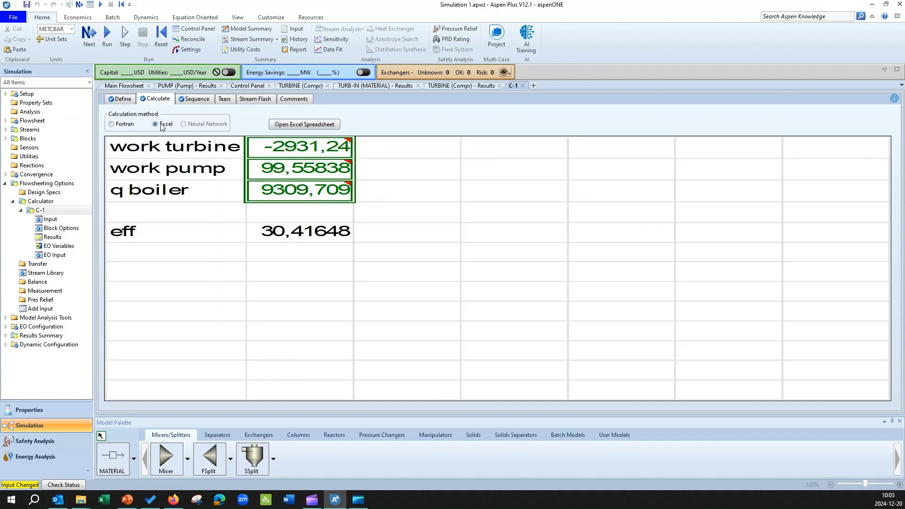
click(111, 124)
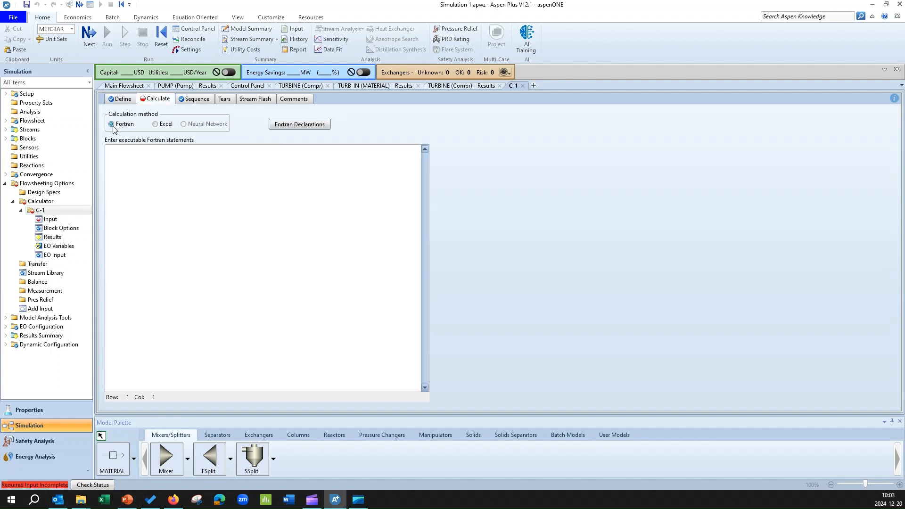
click(183, 158)
text(EFF)
text(=)
text(()
text(-)
text(WT-W)
text(P)
key(BackSpace)
text(T-WP)100)
key(Left)
text(*100/QIN)
click(286, 126)
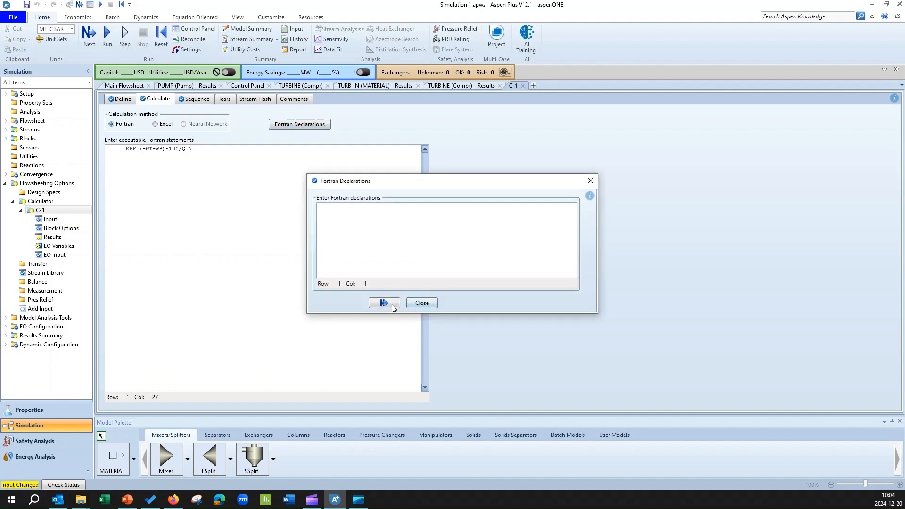
click(415, 302)
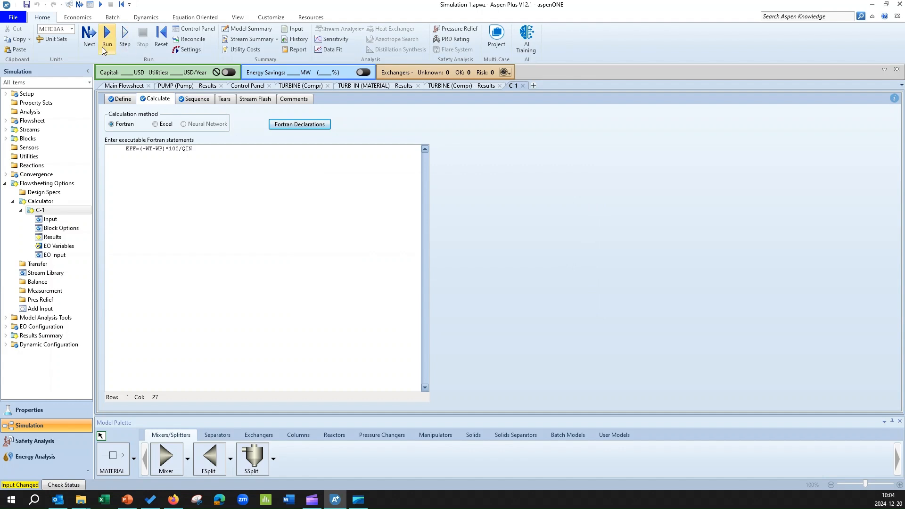
Reinitialize the whole simulation and run it again
click(161, 34)
click(402, 277)
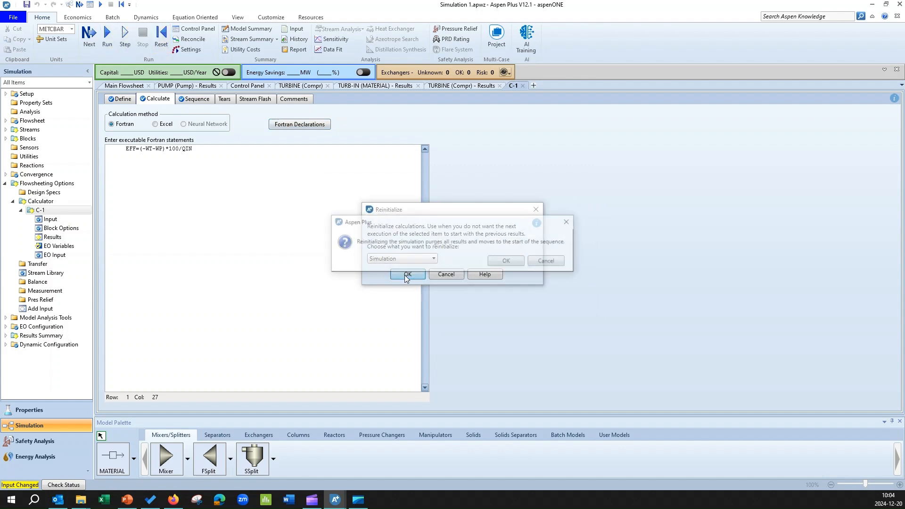
click(498, 262)
click(89, 33)
click(491, 269)
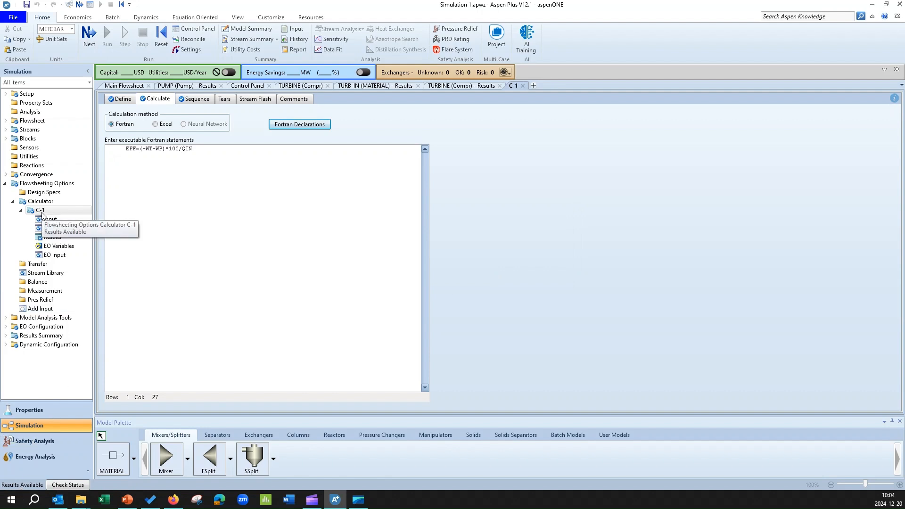
Open the defined-variable results of calculator C-1 and check the row for EFF
click(54, 238)
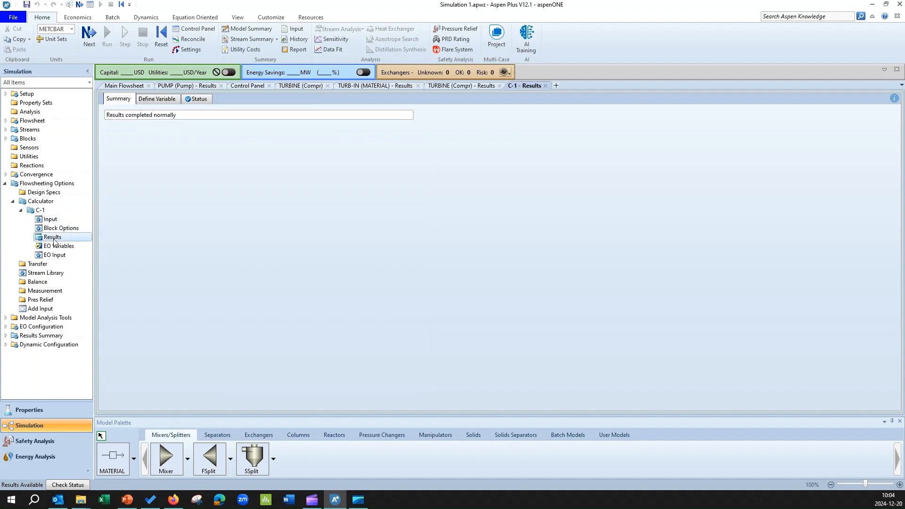
click(159, 100)
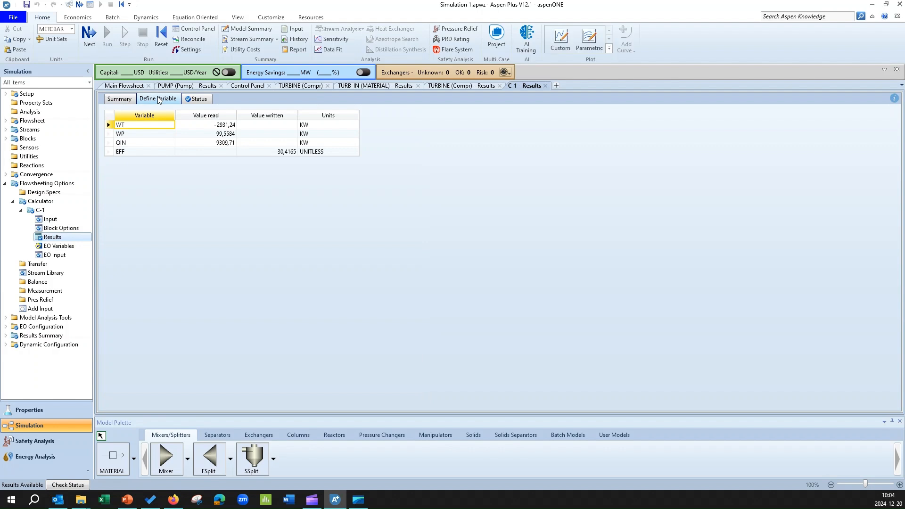
click(109, 152)
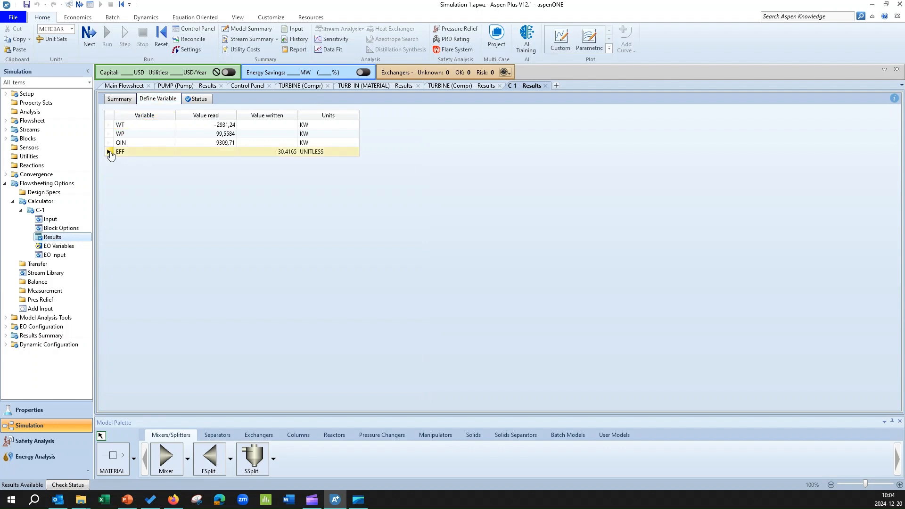